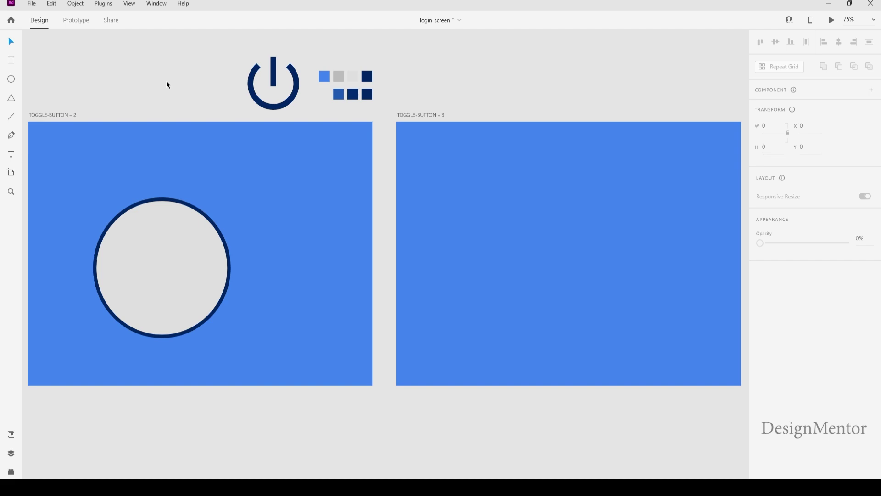
Centre the large bordered circle horizontally and vertically on the TOGGLE-BUTTON – 2 artboard.
click(202, 296)
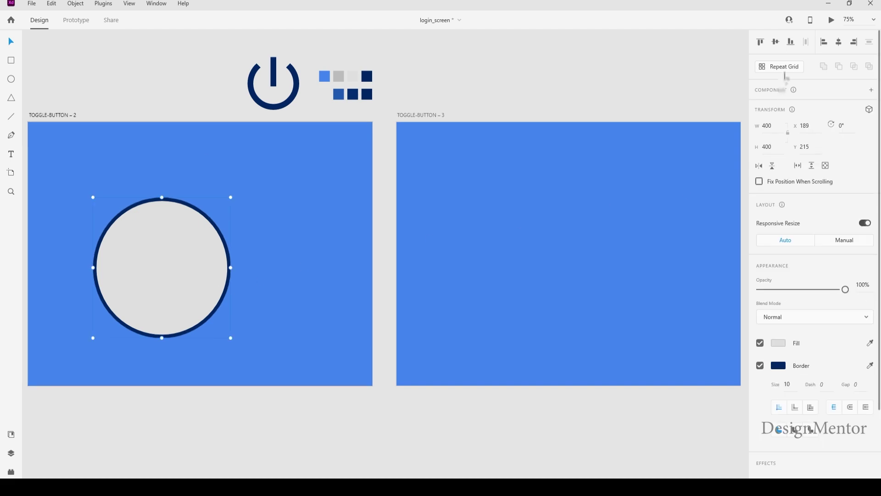
click(776, 41)
click(839, 41)
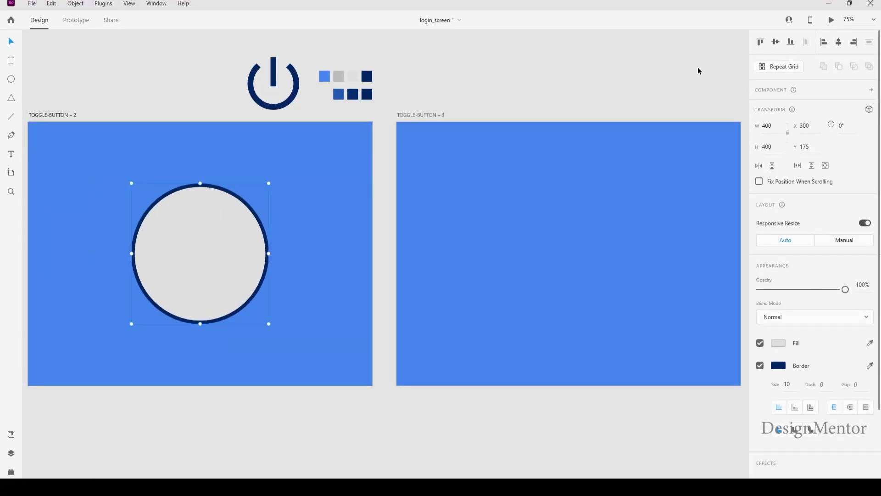
click(145, 65)
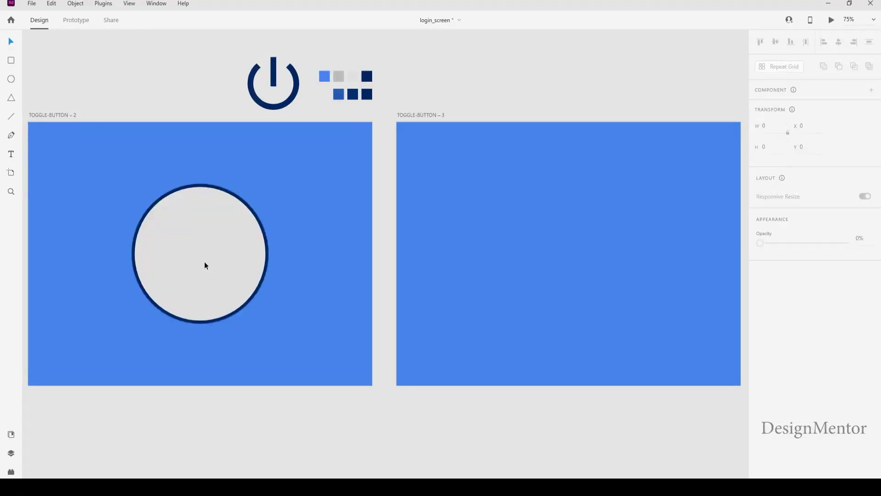
Duplicate the bordered circle and move the copy horizontally left to X 90.
click(205, 265)
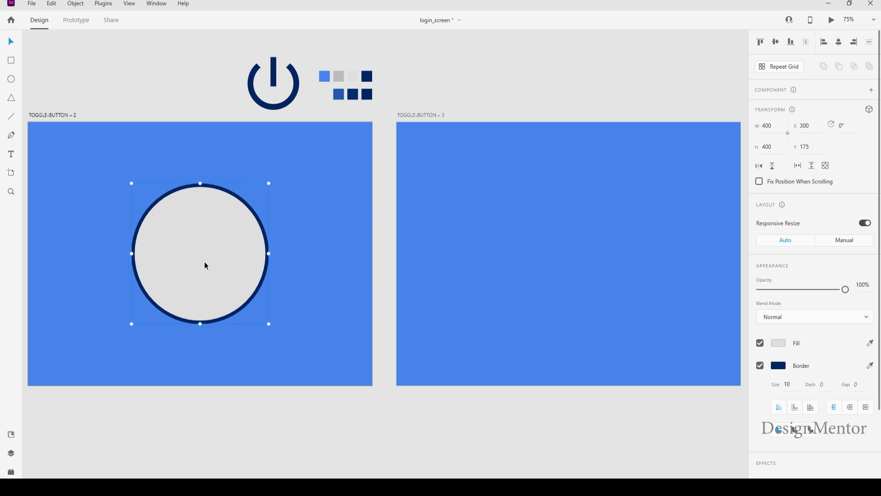
key(shift+Left)
key(shift+Left)
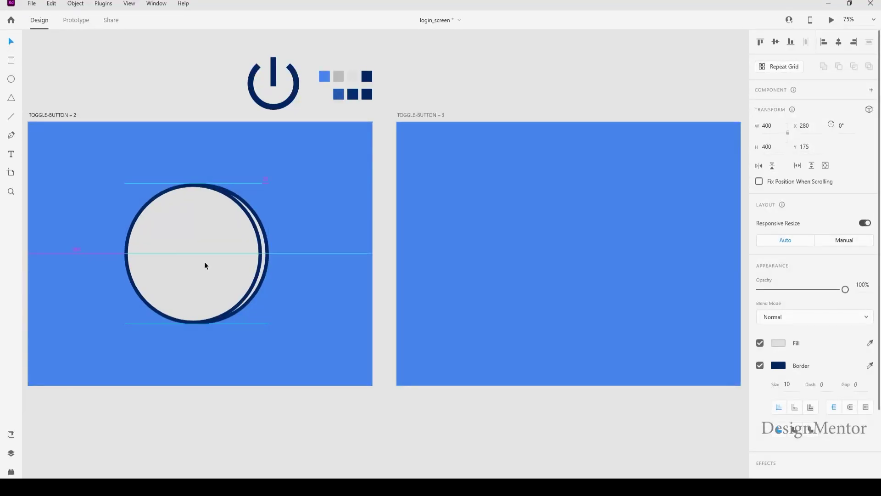
key(shift+Left)
key(shift+Left)
key(shift+Left)
key(shift+Left)
key(shift+Left)
key(shift+Left)
key(shift+Left)
key(shift+Left)
key(shift+Left)
key(shift+Left)
key(shift+Left)
key(shift+Left)
key(shift+Left)
key(shift+Left)
key(shift+Left)
key(shift+Left)
key(shift+Left)
key(shift+Left)
key(shift+Left)
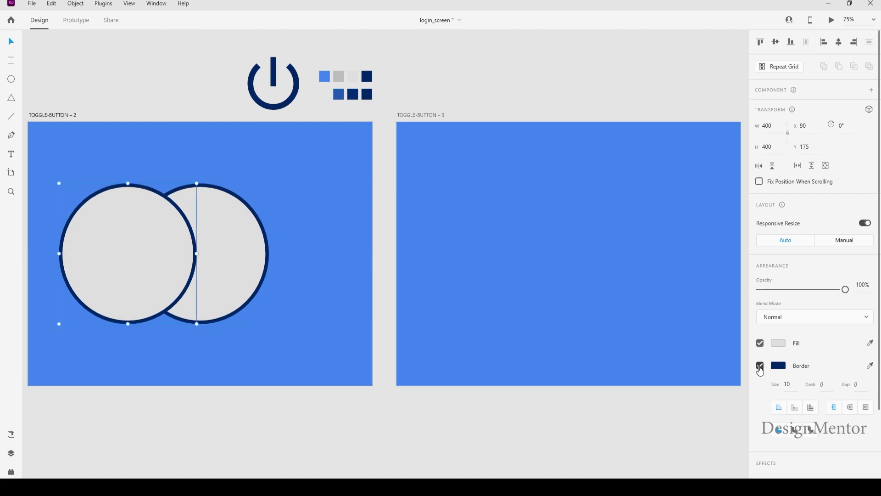
Remove the border from the circle copy and fill it with the darker grey from the colour swatches.
click(760, 369)
drag(117, 243, 338, 77)
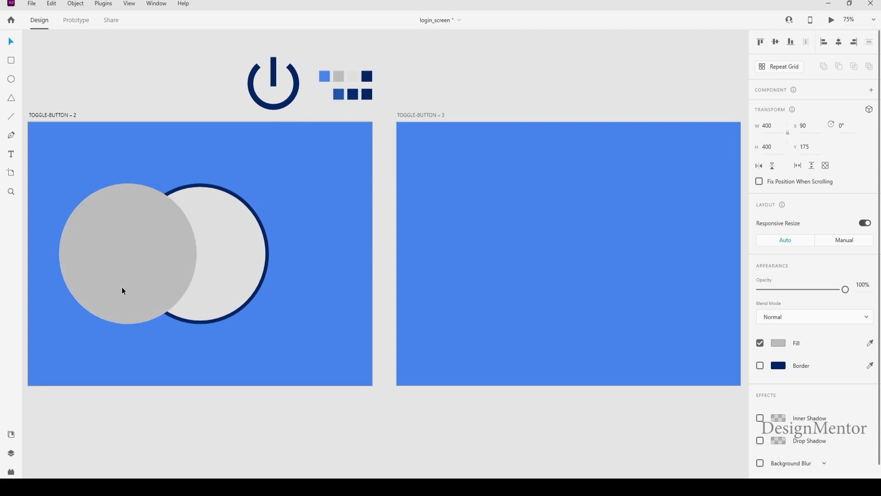
Send the grey circle behind the bordered one and set its width and height to 300.
right_click(136, 255)
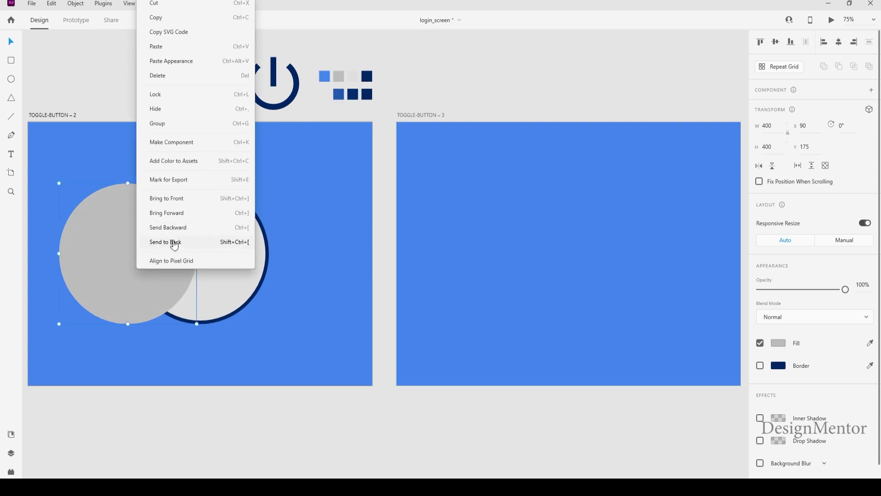
click(172, 243)
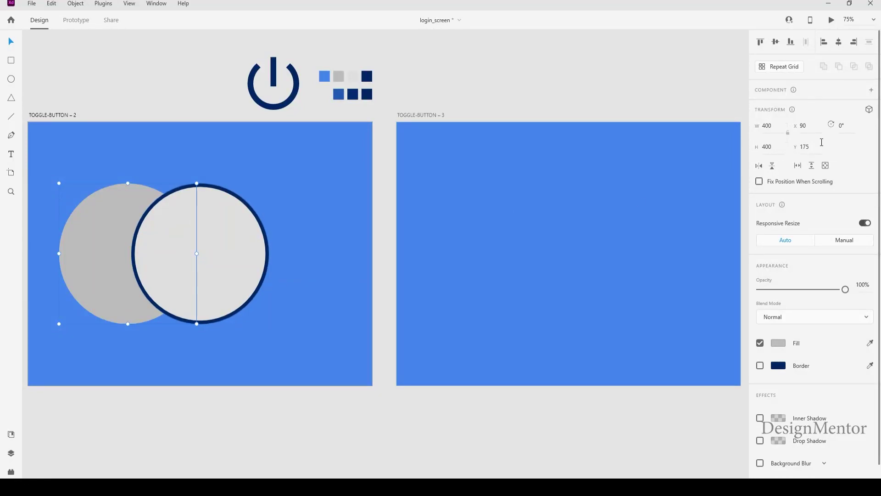
click(771, 128)
text(300)
key(Tab)
text(300)
key(Return)
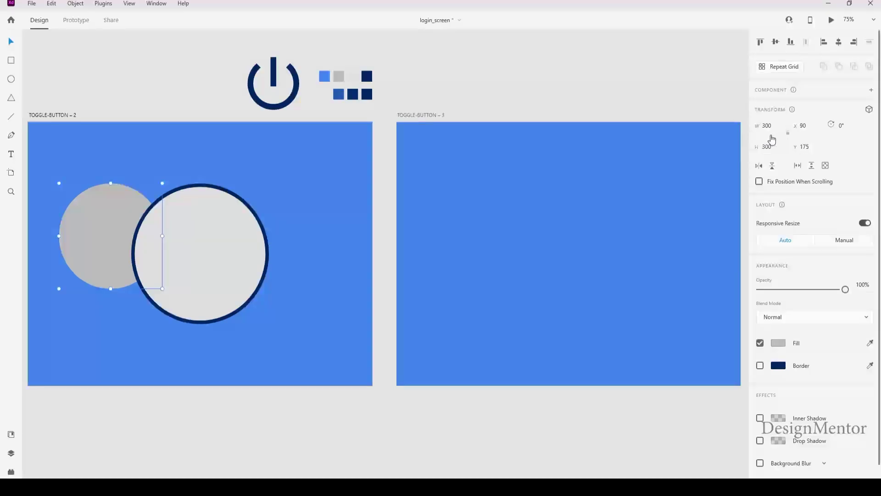
Centre the grey circle on the artboard both ways and move it horizontally right to X 550.
click(776, 42)
click(840, 42)
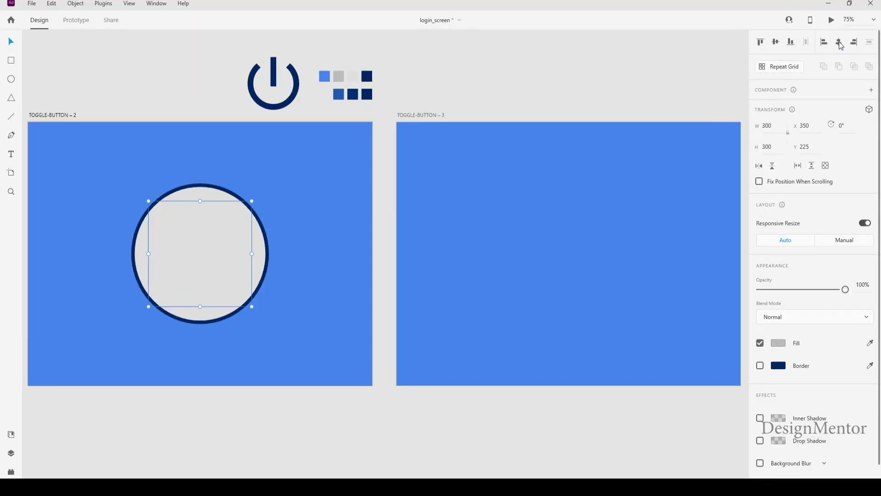
key(shift+Right)
key(shift+Right)
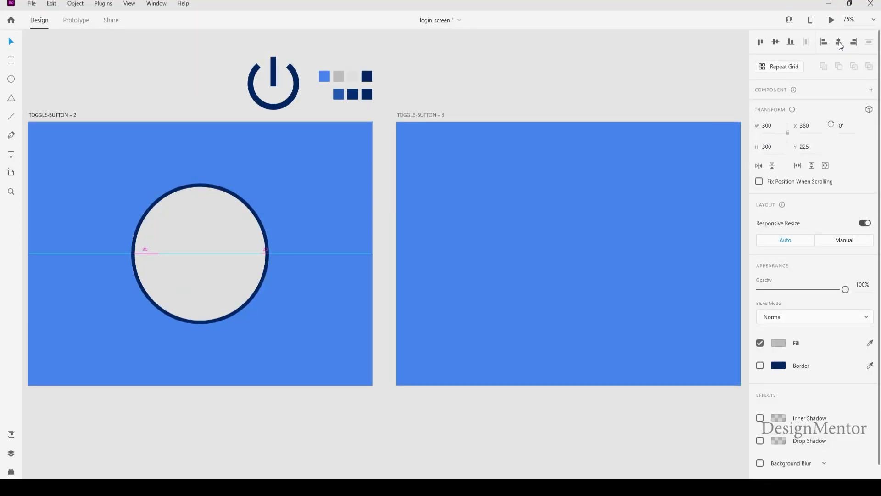
key(shift+Right)
key(shift+Right)
key(shift+Right)
key(shift+Right)
key(shift+Right)
key(shift+Right)
key(shift+Right)
key(shift+Right)
key(shift+Right)
key(shift+Right)
key(shift+Right)
key(shift+Right)
key(shift+Right)
key(shift+Right)
key(shift+Right)
key(shift+Right)
key(shift+Right)
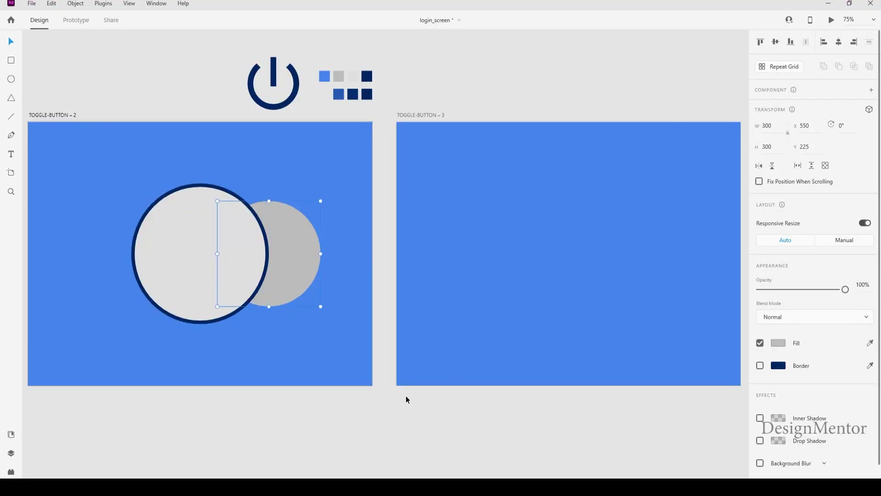
key(shift+Left)
key(shift+Right)
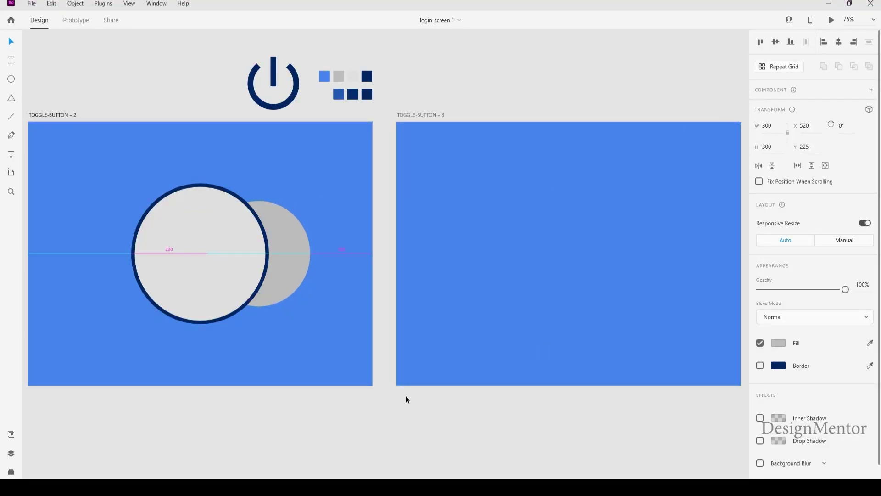
Duplicate the grey circle and move the copy horizontally to X 200, on the other side of the bordered circle.
key(shift+Left)
key(shift+Left)
key(shift+Left)
key(shift+Left)
key(shift+Left)
key(shift+Left)
key(shift+Left)
key(shift+Left)
key(shift+Left)
key(shift+Left)
key(shift+Left)
key(shift+Left)
key(shift+Left)
key(shift+Left)
key(shift+Left)
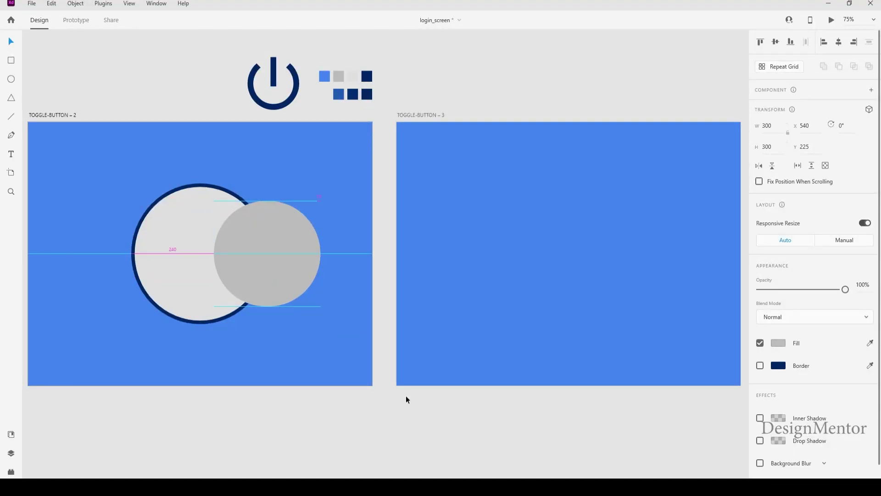
key(shift+Left)
key(shift+Left)
key(shift+Left)
key(shift+Left)
key(shift+Left)
key(shift+Left)
key(shift+Left)
key(shift+Left)
key(shift+Left)
key(shift+Left)
key(shift+Left)
key(shift+Left)
key(shift+Left)
key(shift+Left)
key(shift+Left)
key(shift+Left)
key(shift+Left)
key(shift+Left)
key(shift+Left)
key(shift+Left)
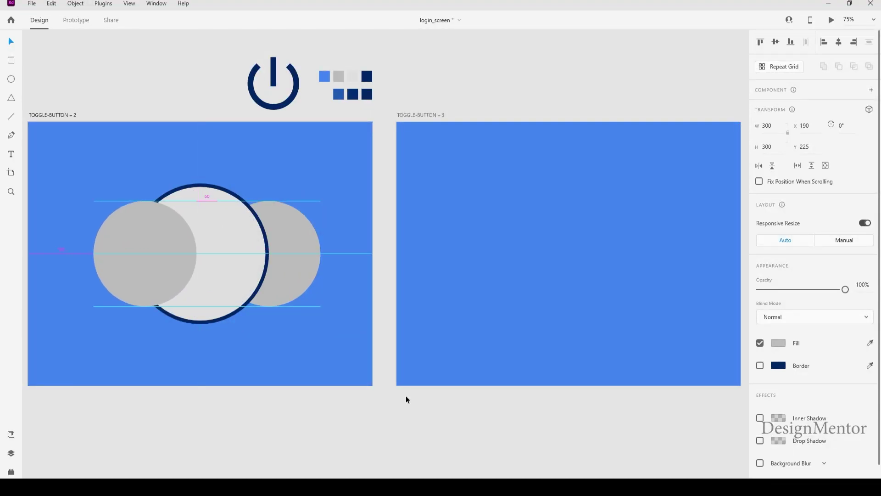
key(shift+Right)
key(shift+Right)
key(shift+Right)
key(Right)
key(Right)
key(Right)
key(Right)
key(Right)
key(Right)
key(Right)
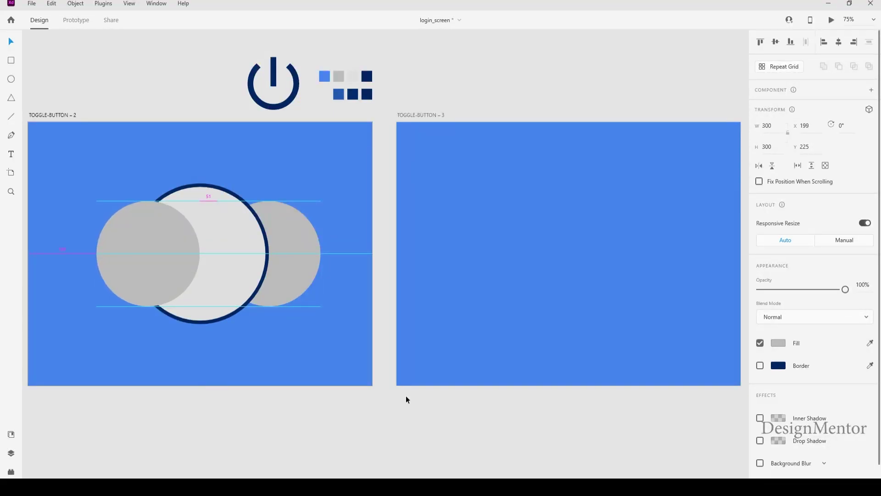
key(Right)
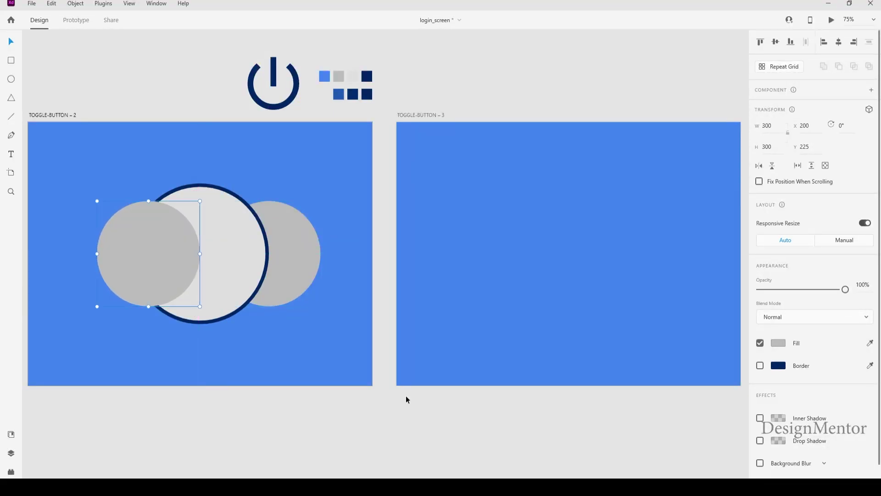
Bring the large bordered circle in front of both grey circles.
click(232, 237)
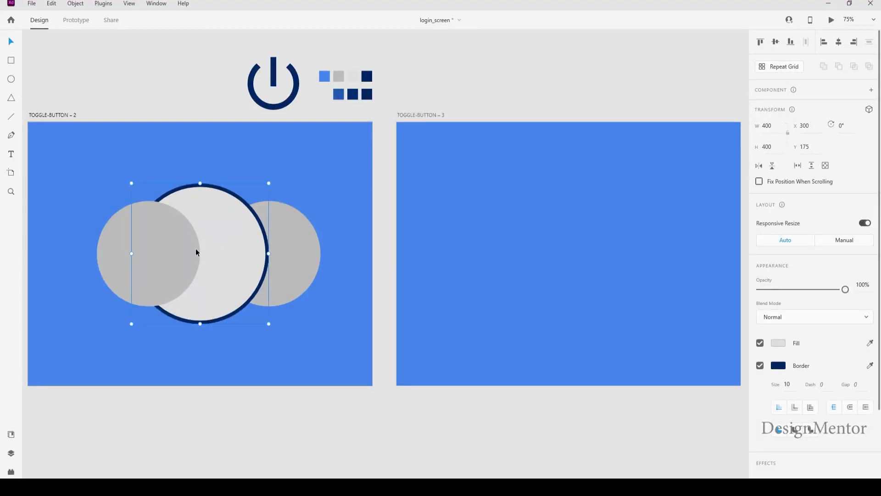
right_click(214, 209)
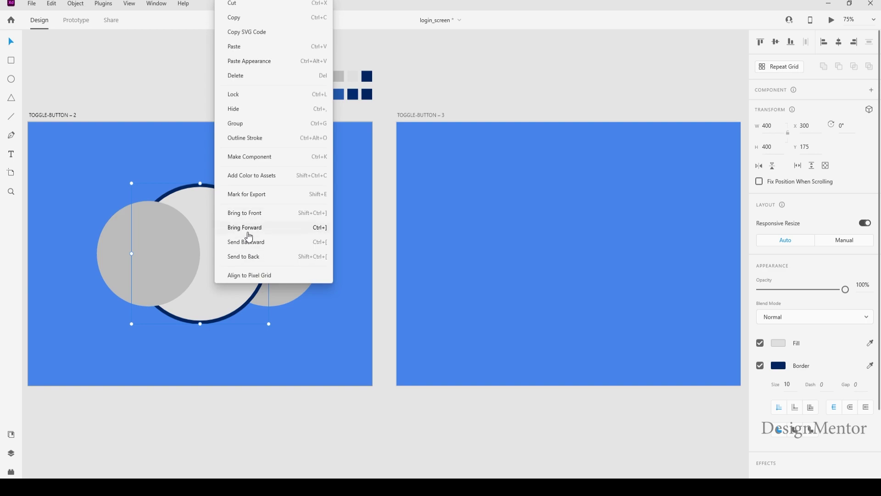
click(251, 214)
click(292, 234)
shift+click(123, 231)
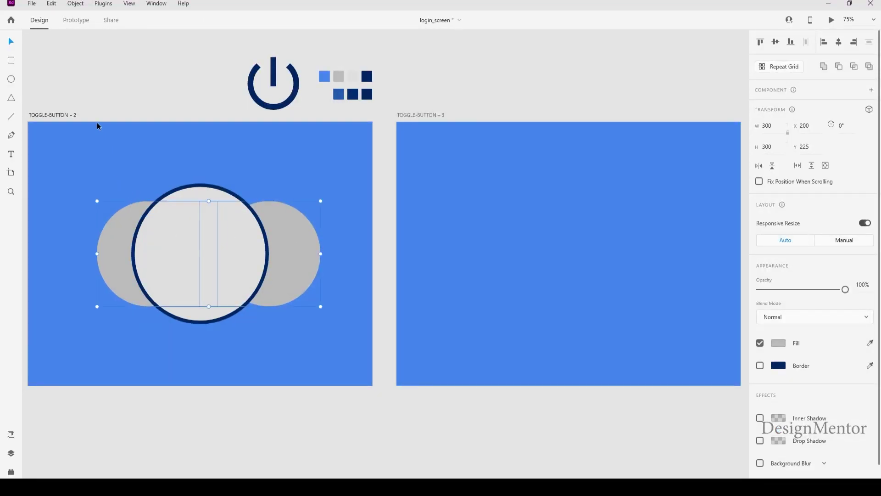
click(107, 95)
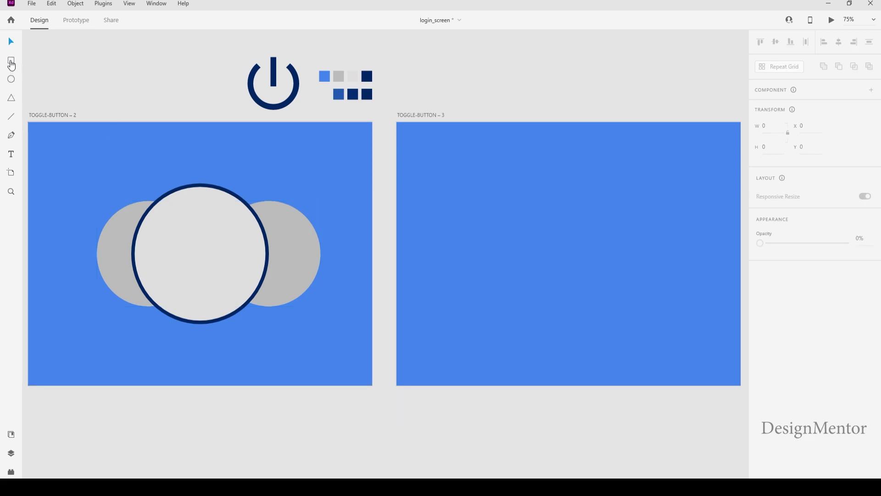
Move the left grey circle further left to X 130.
click(112, 250)
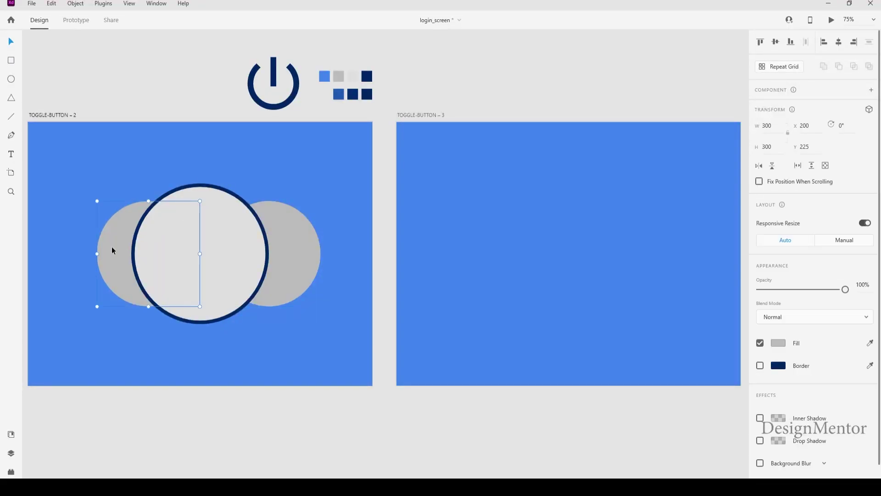
key(shift+Left)
key(shift+Left)
key(shift+Left)
key(shift+Left)
key(shift+Left)
key(shift+Left)
key(shift+Left)
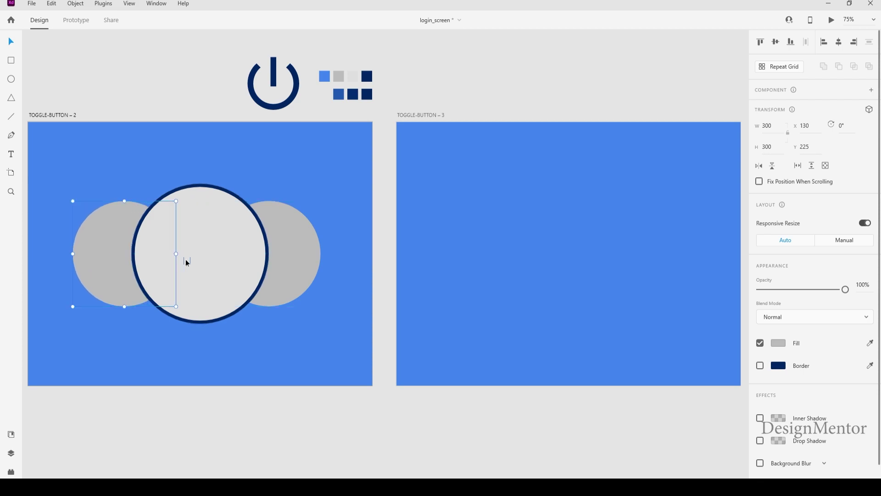
Move the large bordered circle horizontally left to X 180, over the left grey circle.
click(226, 250)
key(shift+Left)
key(shift+Left)
key(shift+Left)
key(shift+Left)
key(shift+Left)
key(shift+Left)
key(shift+Left)
key(shift+Left)
key(shift+Left)
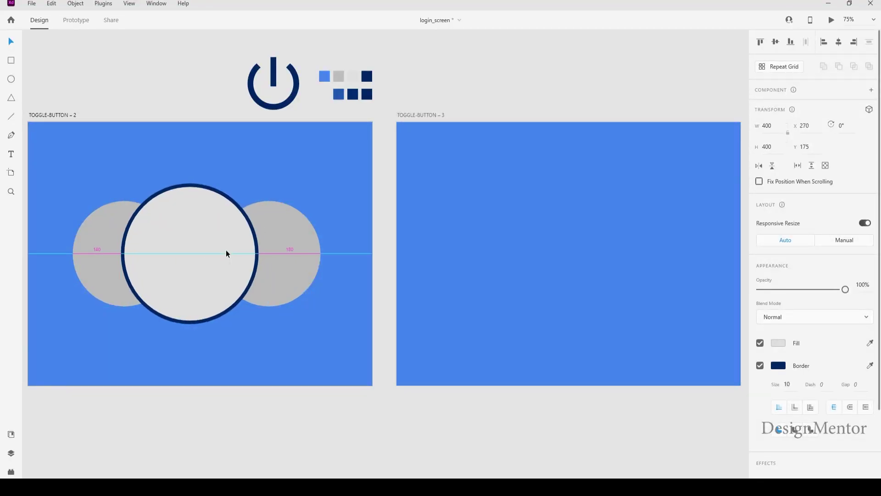
key(shift+Left)
key(shift+Left)
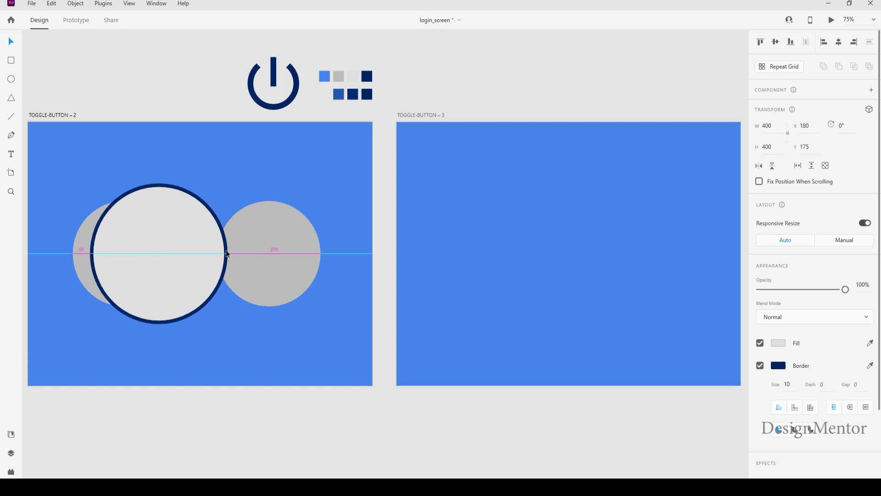
Move the bordered circle horizontally right to X 410, over the right grey circle.
key(shift+Right)
key(shift+Right)
key(shift+Right)
key(shift+Right)
key(shift+Right)
key(shift+Right)
key(shift+Right)
key(shift+Right)
key(shift+Right)
key(shift+Right)
key(shift+Right)
key(shift+Right)
key(shift+Right)
key(shift+Right)
key(shift+Right)
key(shift+Right)
key(shift+Right)
key(shift+Right)
key(shift+Right)
key(shift+Right)
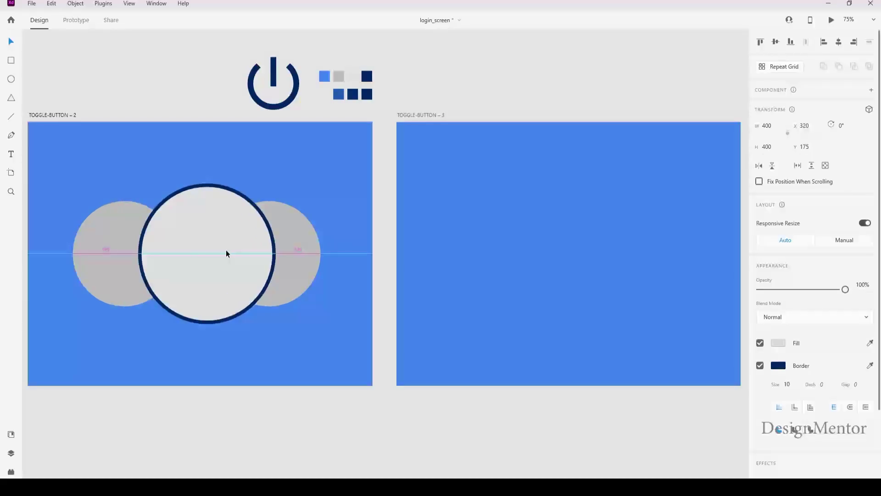
Move the bordered circle horizontally back left to X 280, between the two grey circles.
key(shift+Left)
key(shift+Left)
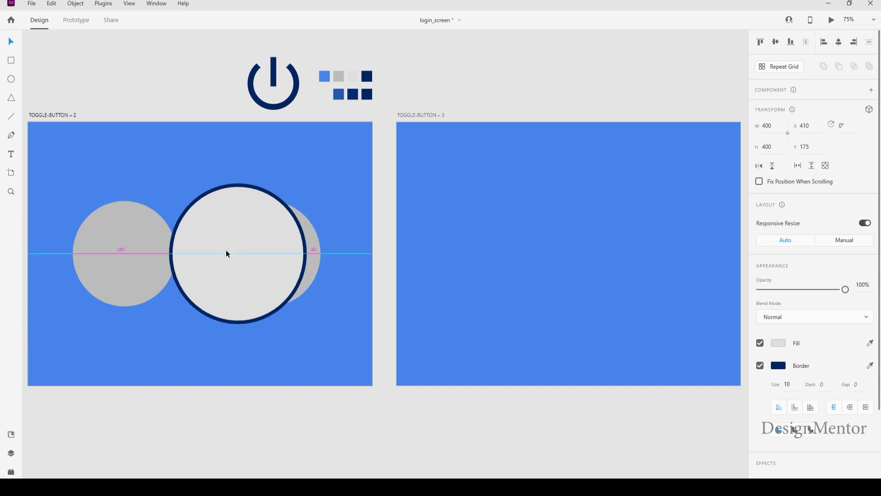
key(shift+Left)
key(shift+Left)
key(shift+Left)
key(shift+Left)
key(shift+Left)
key(shift+Left)
key(shift+Left)
key(shift+Left)
key(shift+Left)
key(shift+Left)
key(shift+Left)
key(shift+Left)
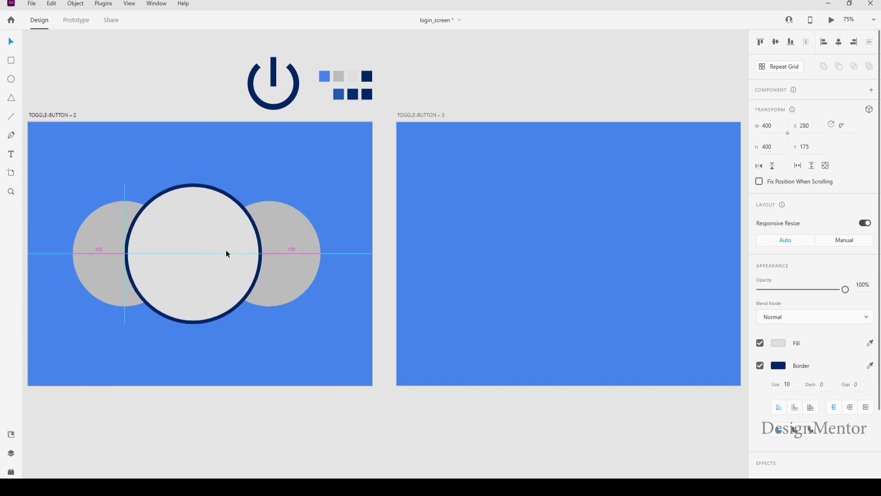
Move the bordered circle straight down to Y 425 to clear the space between the grey circles.
key(shift+Down)
key(shift+Down)
key(shift+Down)
key(shift+Down)
key(shift+Down)
key(shift+Down)
key(shift+Down)
key(shift+Down)
key(shift+Down)
key(shift+Down)
key(shift+Down)
key(shift+Down)
key(shift+Down)
key(shift+Down)
key(shift+Down)
key(shift+Down)
key(shift+Down)
key(shift+Down)
key(shift+Down)
key(shift+Down)
key(shift+Down)
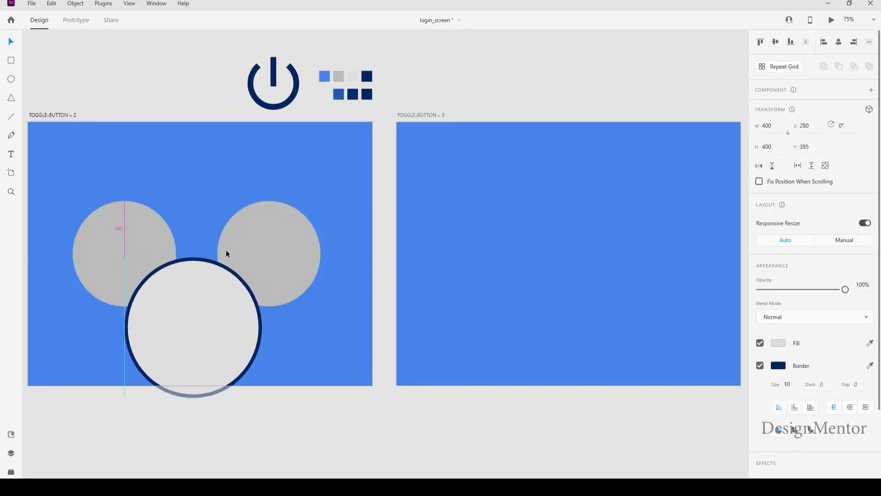
Draw a rectangle about 433 by 300 spanning from the left grey circle's centre to the right one's, matching their full height.
click(110, 236)
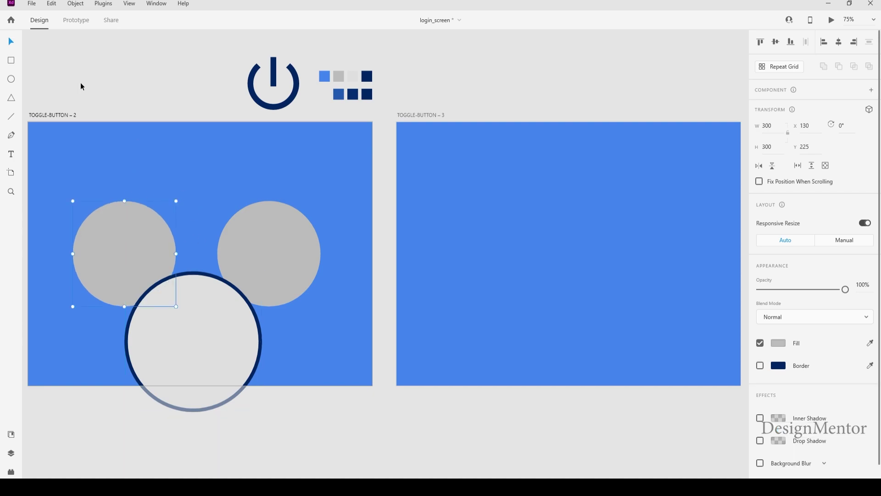
click(199, 250)
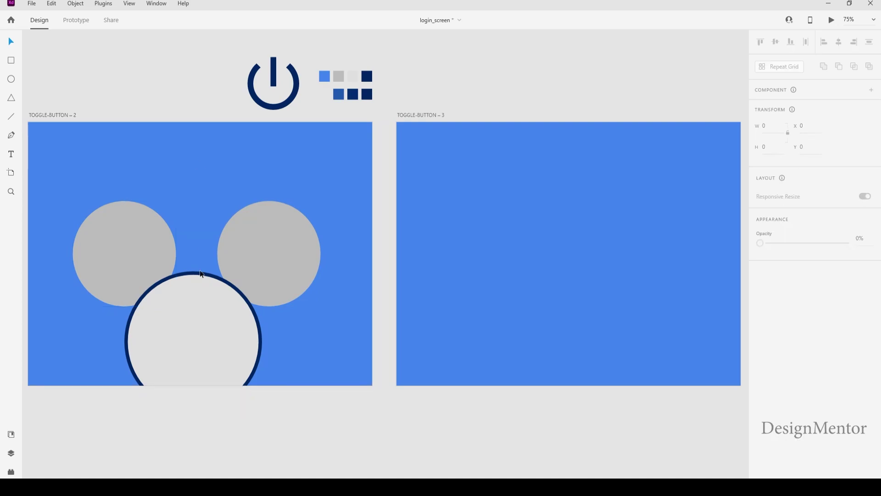
click(204, 329)
click(138, 223)
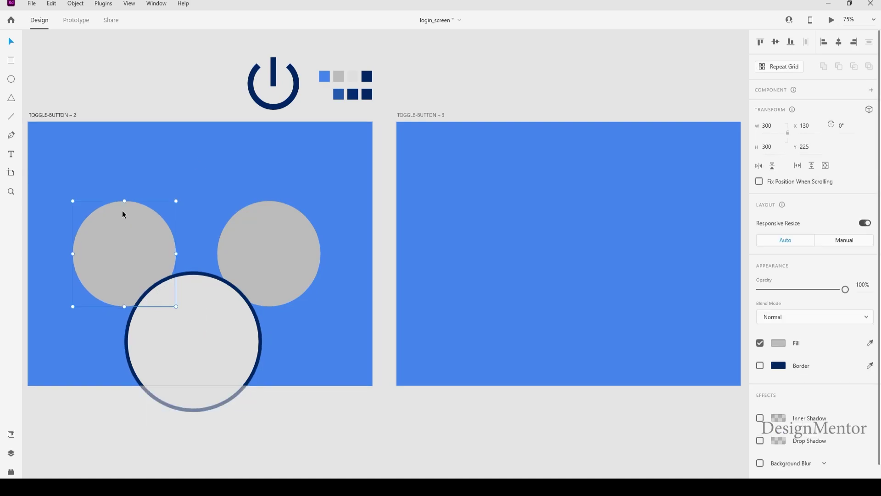
key(r)
click(74, 50)
key(r)
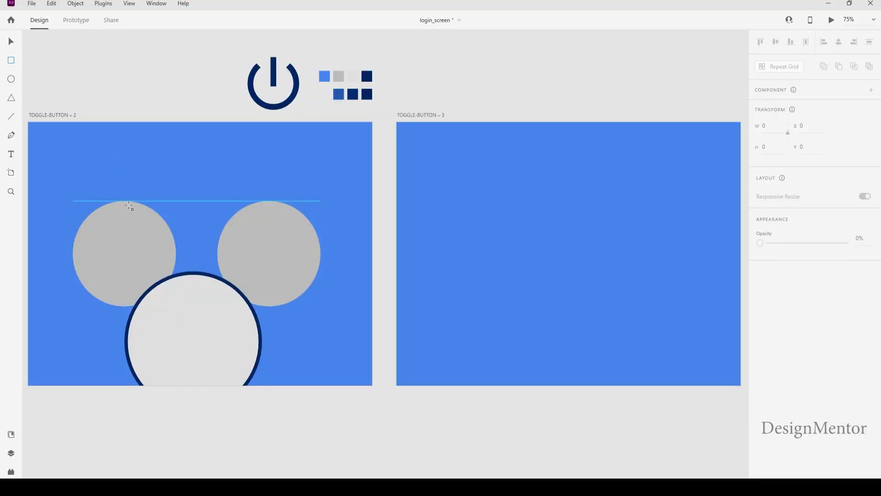
mouse_move(124, 202)
mouse_down()
mouse_move(182, 304)
mouse_move(285, 305)
mouse_move(274, 307)
mouse_up()
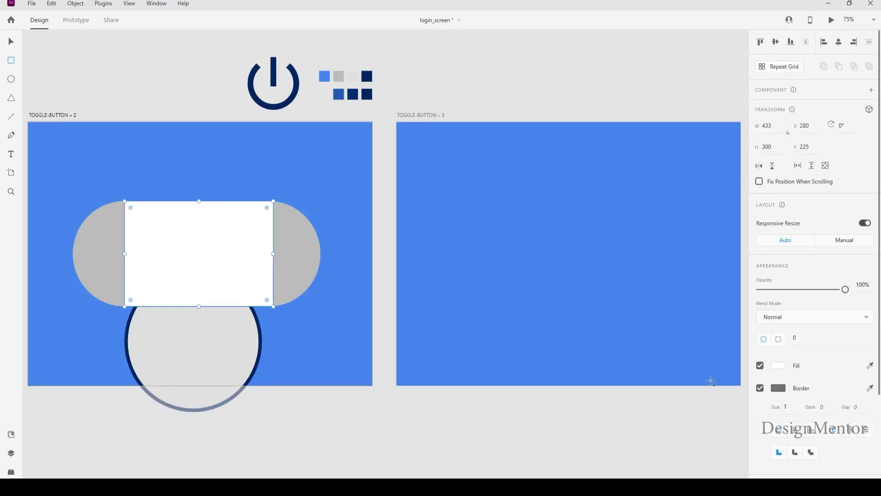
Remove the rectangle's border and fill it with the grey sampled from the right circle.
click(760, 388)
click(870, 366)
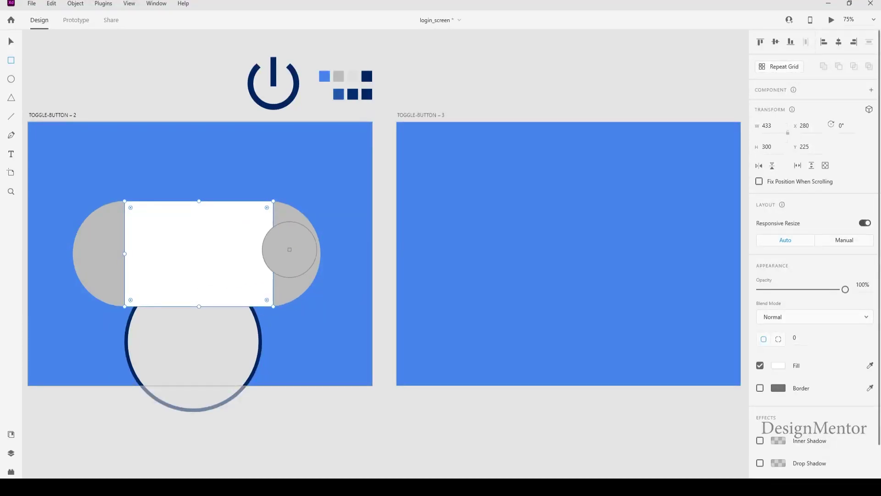
click(297, 249)
Bring the large bordered circle in front of the grey rectangle.
click(7, 41)
click(100, 42)
click(216, 338)
right_click(218, 340)
click(252, 269)
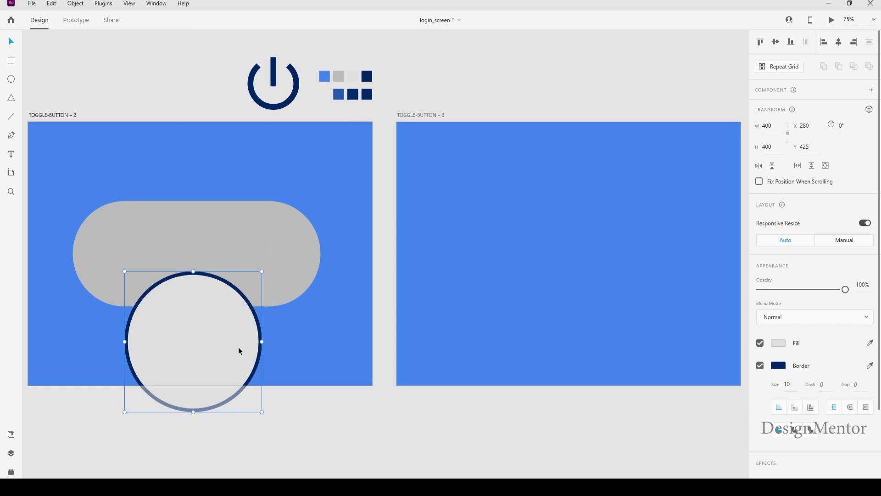
Move the bordered circle up to Y 185 and left to X 130, over the left end of the grey pill shape.
key(shift+Up)
key(shift+Up)
key(shift+Up)
key(shift+Up)
key(shift+Up)
key(shift+Up)
key(shift+Up)
key(shift+Up)
key(shift+Up)
key(shift+Up)
key(shift+Up)
key(shift+Up)
key(shift+Up)
key(shift+Up)
key(shift+Up)
key(shift+Up)
key(shift+Up)
key(shift+Up)
key(shift+Up)
key(shift+Up)
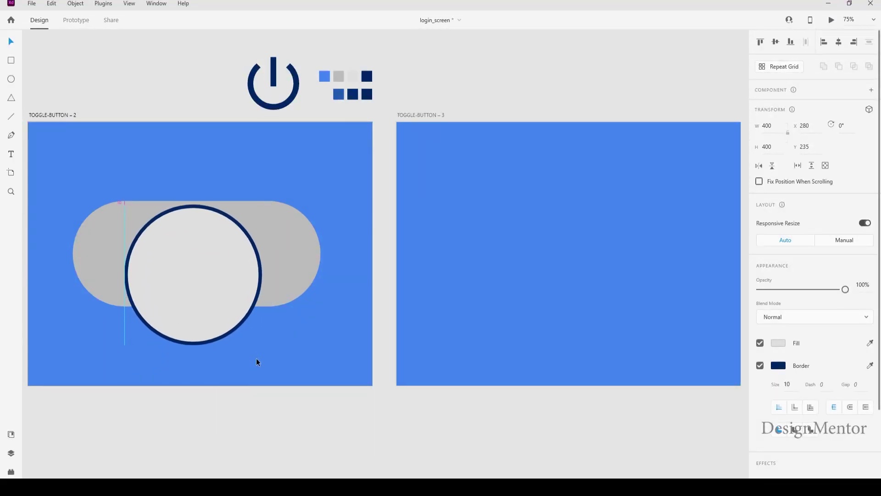
key(shift+Left)
key(shift+Left)
key(shift+Left)
key(shift+Left)
key(shift+Left)
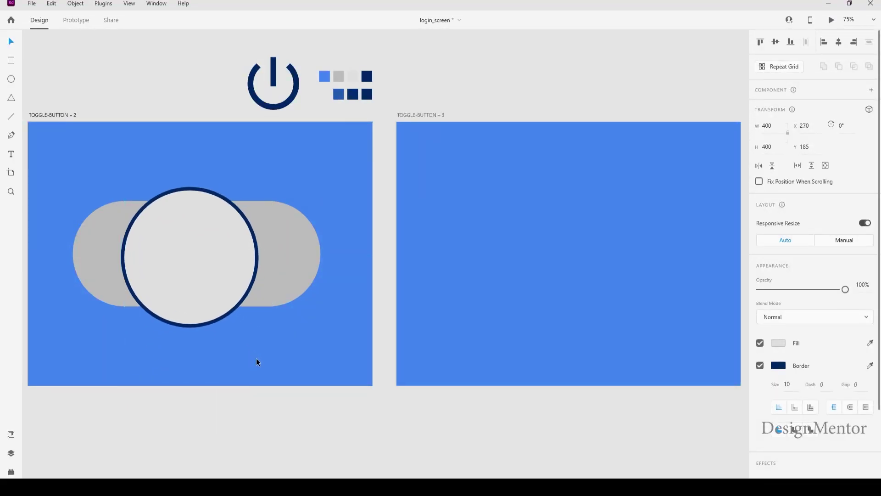
key(shift+Left)
key(shift+Left)
key(shift+Left)
key(shift+Left)
key(shift+Left)
key(shift+Left)
key(shift+Left)
key(shift+Left)
key(shift+Left)
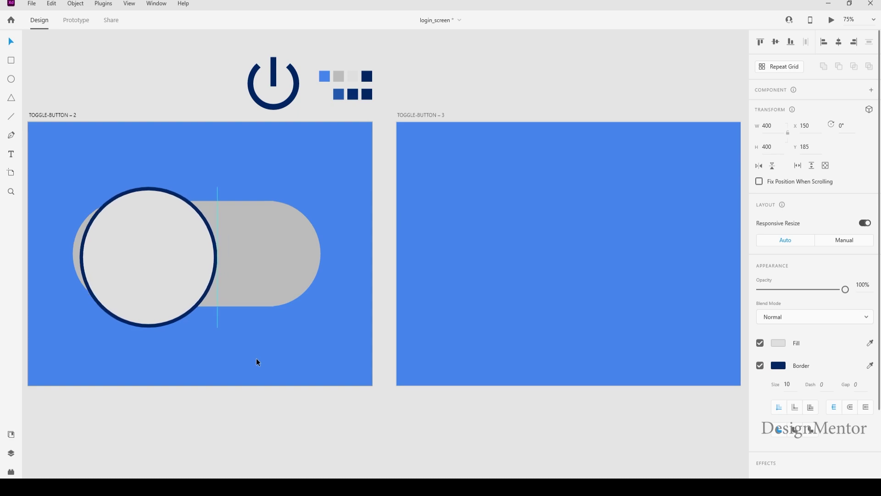
key(shift+Left)
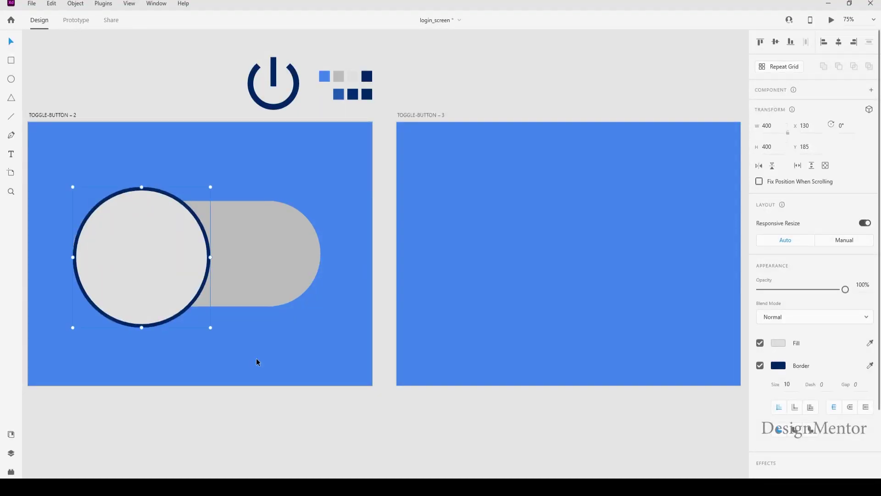
Move the bordered circle straight down to Y 375 to uncover the left end of the grey pill shape.
click(242, 273)
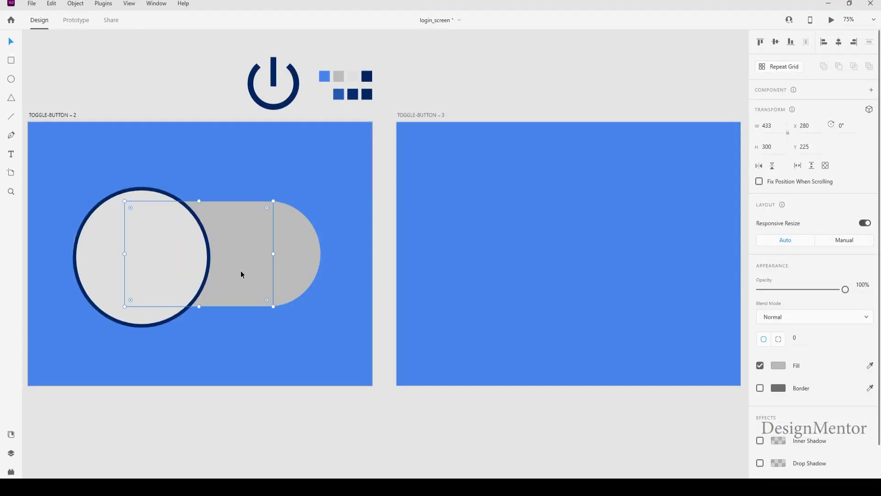
shift+click(295, 265)
click(185, 160)
click(113, 228)
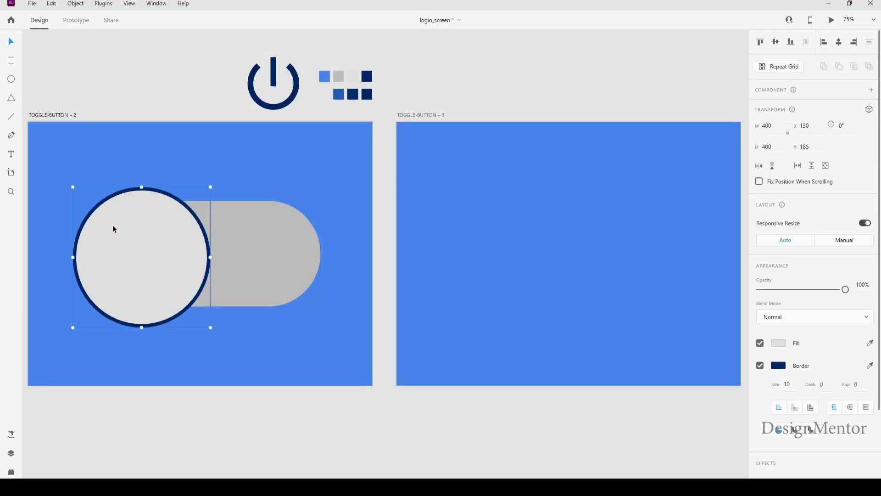
key(shift+Down)
key(shift+Down)
key(shift+Down)
key(shift+Down)
key(shift+Down)
key(shift+Down)
key(shift+Down)
key(shift+Down)
key(shift+Down)
key(shift+Down)
key(shift+Down)
key(shift+Down)
key(shift+Down)
key(shift+Down)
key(shift+Down)
key(shift+Down)
key(shift+Down)
key(shift+Down)
key(shift+Down)
key(shift+Down)
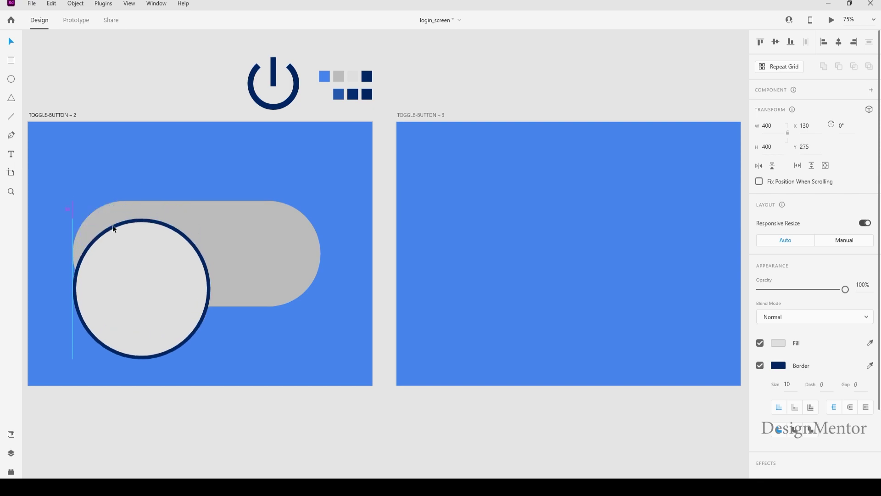
Select both grey circles and the rectangle between them together, and clear the selection.
click(113, 226)
shift+click(190, 233)
shift+click(303, 235)
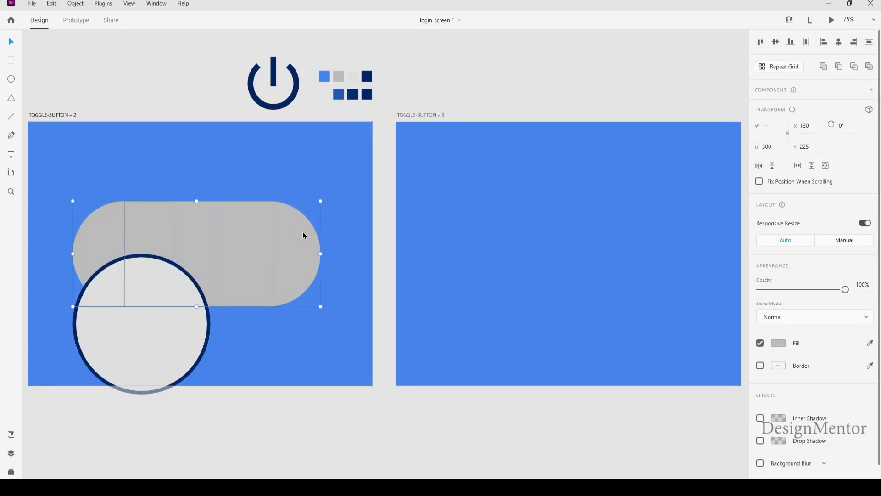
click(105, 95)
Centre the large bordered circle on the artboard both vertically and horizontally.
click(155, 332)
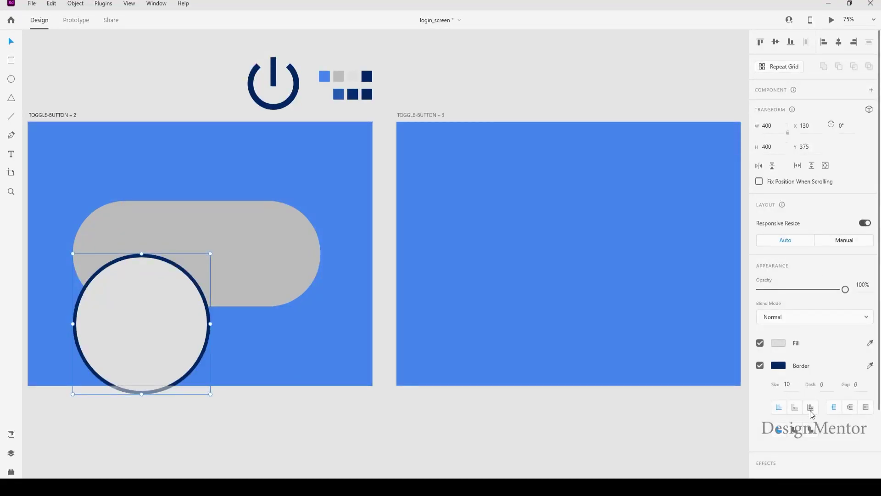
click(776, 43)
click(838, 44)
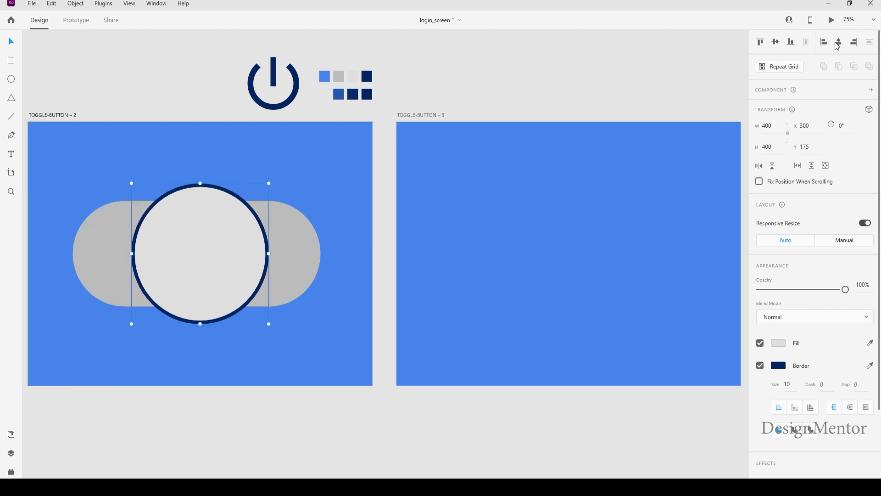
Move the bordered circle left to X 130, over the left end of the grey pill shape.
key(shift+Left)
key(shift+Left)
key(shift+Left)
key(shift+Left)
key(shift+Left)
key(shift+Left)
key(shift+Left)
key(shift+Left)
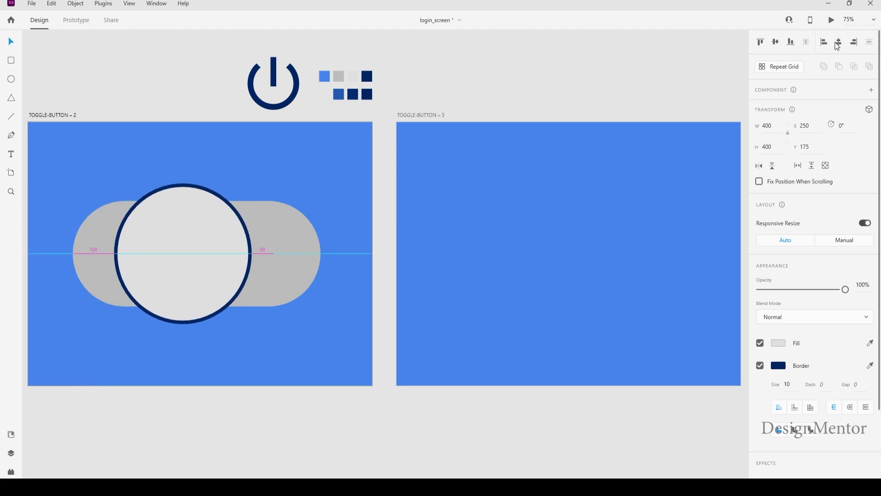
key(shift+Left)
key(shift+Left)
key(shift+Left)
key(shift+Left)
key(shift+Left)
key(shift+Left)
key(shift+Left)
key(shift+Left)
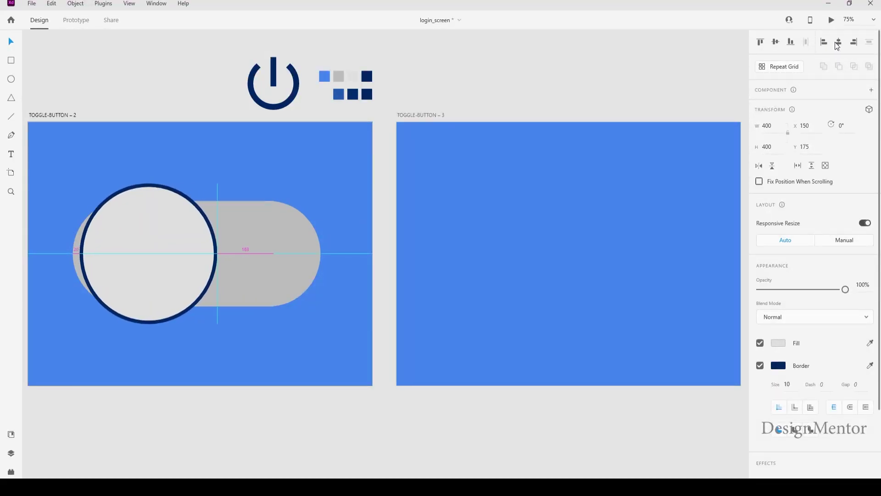
key(shift+Left)
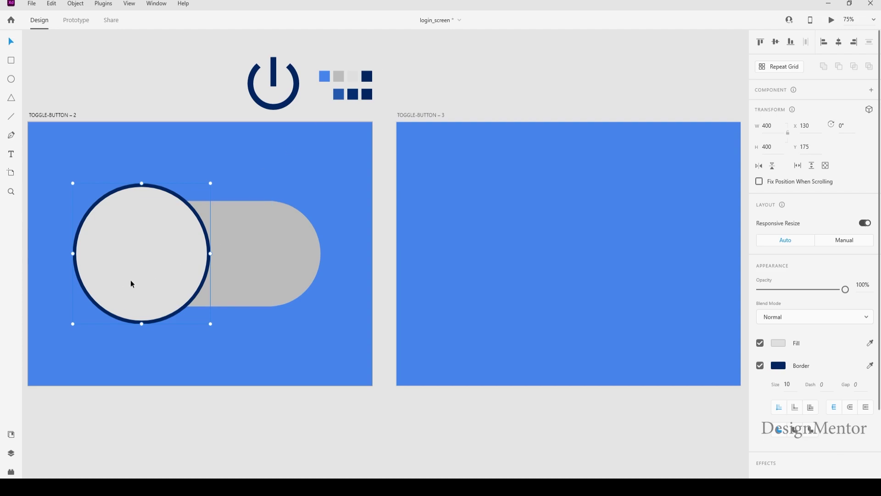
Move the bordered circle straight down to Y 395 to uncover more of the left grey circle.
click(155, 114)
click(168, 241)
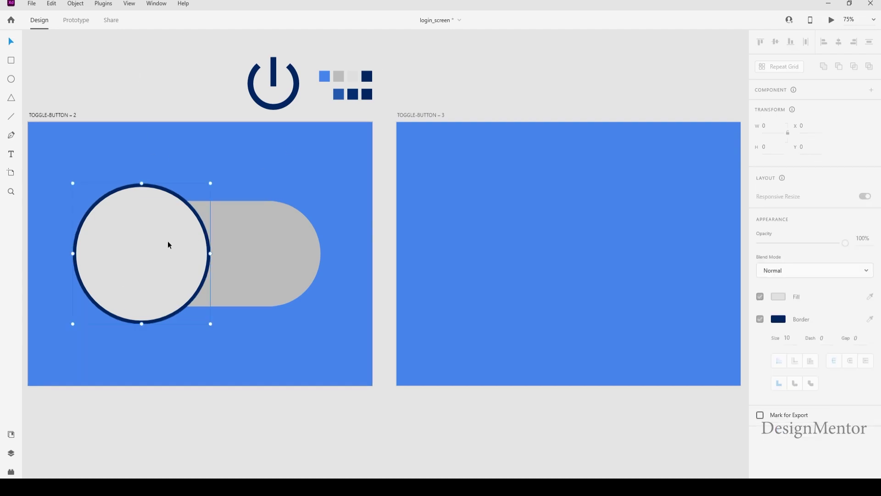
key(shift+Down)
key(shift+Down)
key(shift+Down)
key(shift+Down)
key(shift+Down)
key(shift+Down)
key(shift+Down)
key(shift+Down)
key(shift+Down)
key(shift+Down)
key(shift+Down)
key(shift+Down)
key(shift+Down)
key(shift+Down)
key(shift+Down)
key(shift+Down)
key(shift+Down)
key(shift+Down)
key(shift+Down)
key(shift+Down)
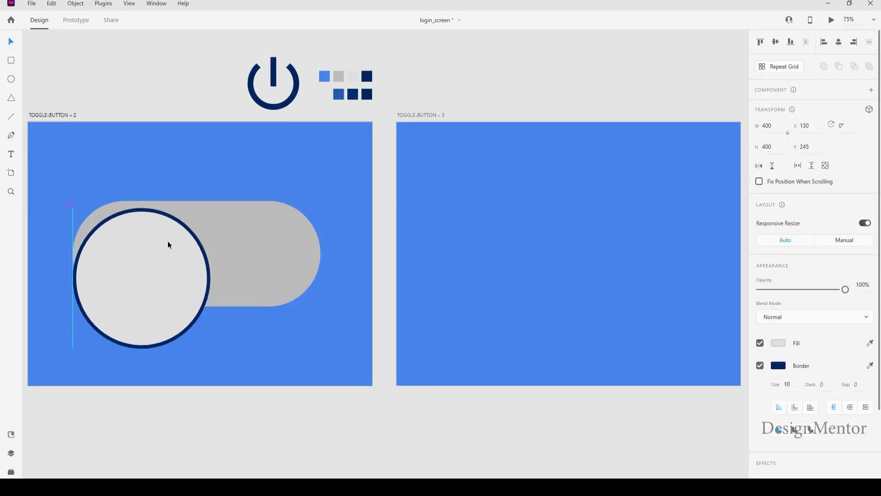
Unite the two grey circles and the rectangle between them into a single pill shape.
click(100, 231)
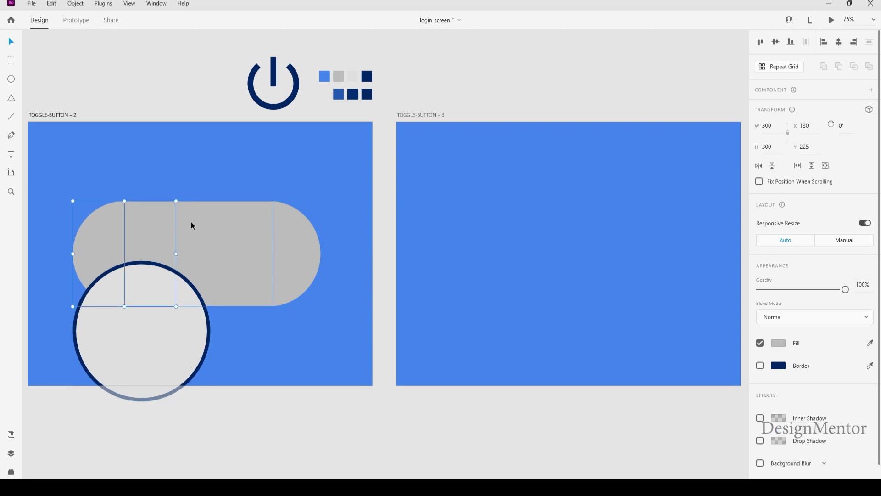
shift+click(284, 231)
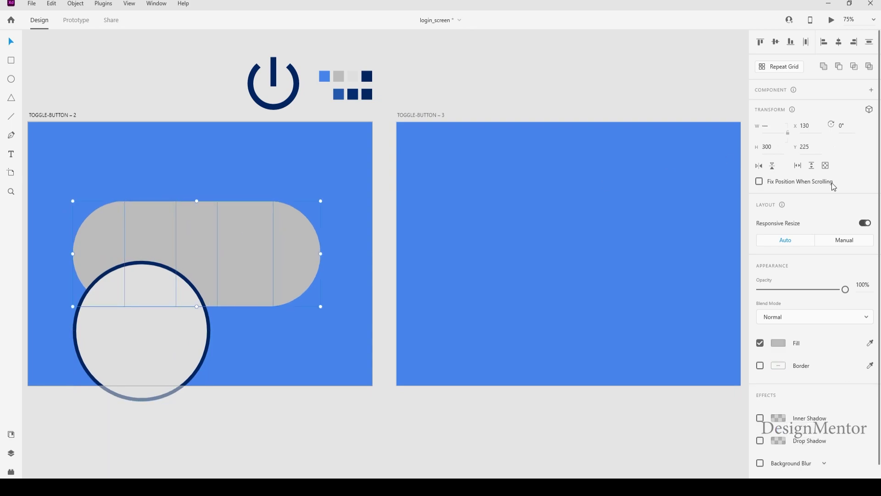
click(824, 67)
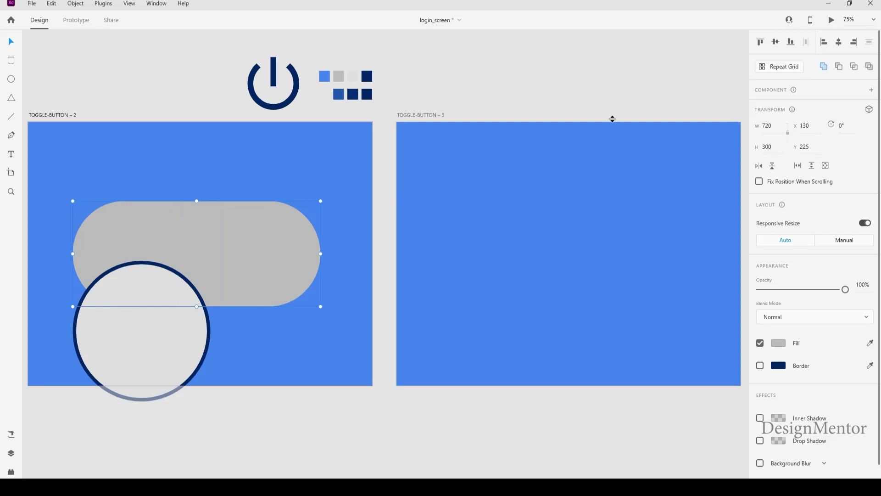
Centre the bordered circle on the artboard in both directions and shift it left to X 130 over the pill's end.
click(175, 350)
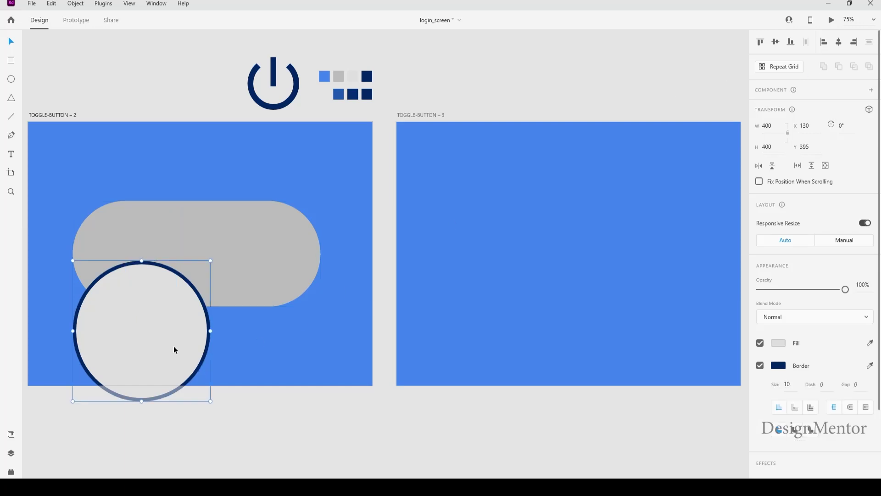
click(776, 42)
click(839, 42)
key(shift+Left)
key(shift+Left)
key(shift+Left)
key(shift+Left)
key(shift+Left)
key(shift+Left)
key(shift+Left)
key(shift+Left)
key(shift+Left)
key(shift+Left)
key(shift+Left)
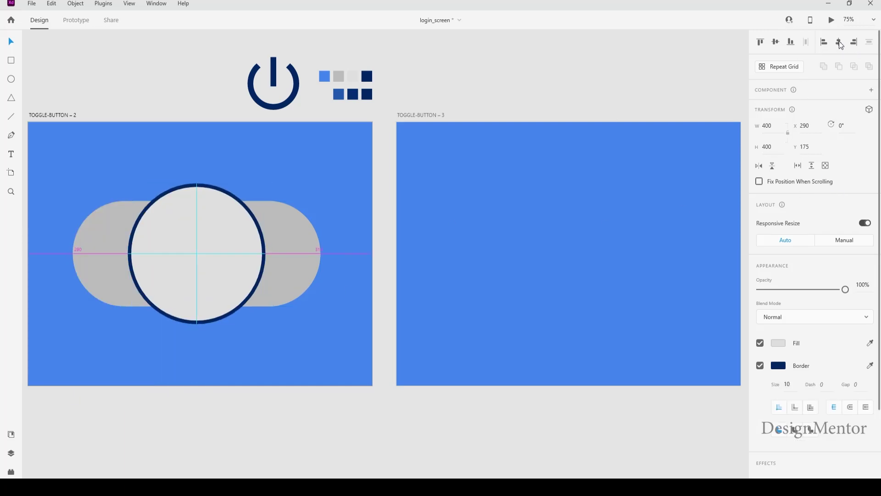
key(shift+Left)
key(shift+Left)
key(shift+Left)
key(shift+Left)
key(shift+Left)
key(shift+Left)
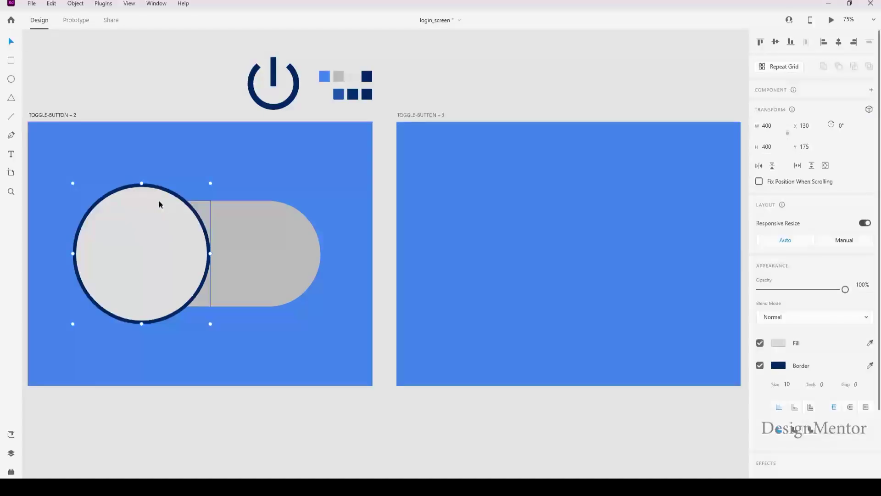
Try a linear gradient fill on the bordered circle, and replace it with the light grey sampled from the palette swatch.
click(777, 348)
click(594, 92)
click(127, 251)
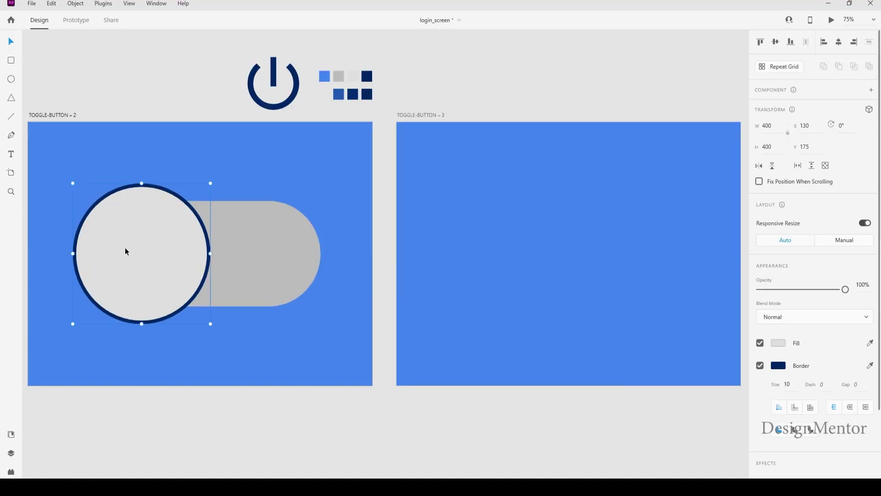
click(779, 344)
click(659, 277)
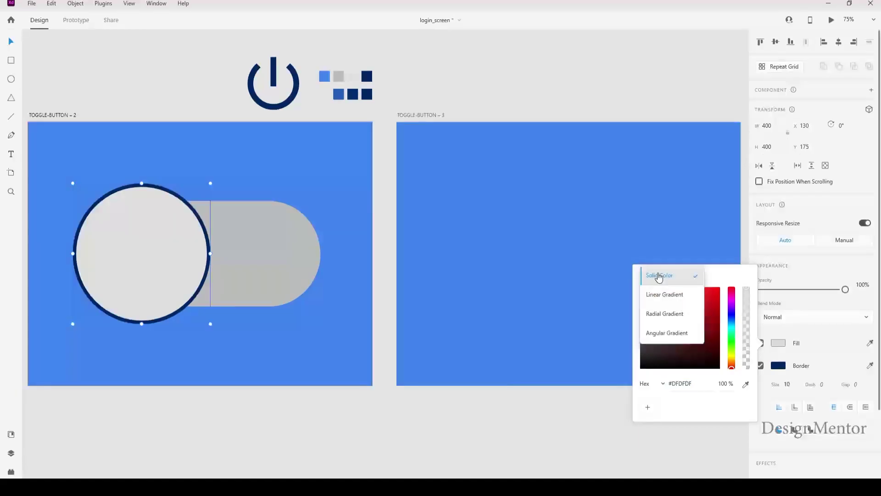
click(663, 296)
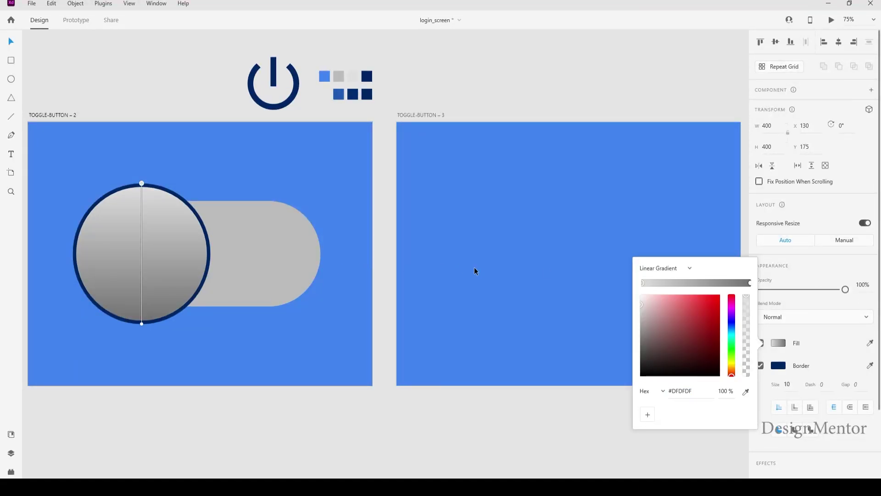
click(870, 343)
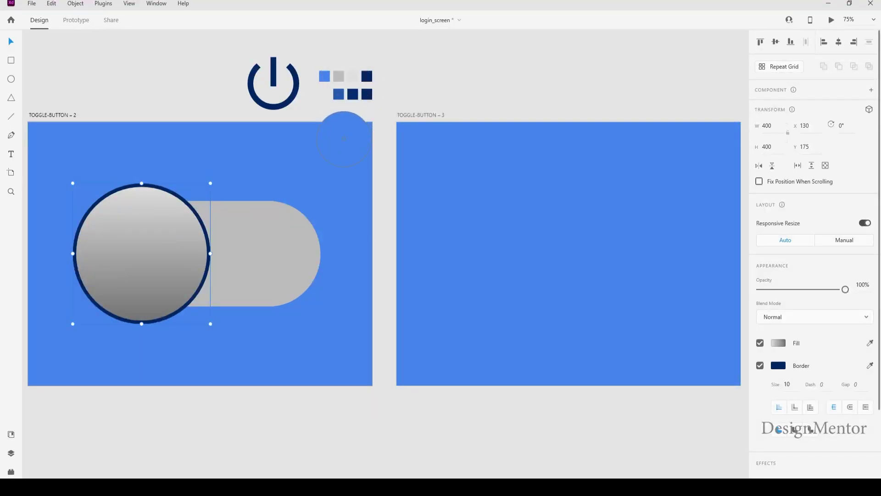
click(352, 77)
click(137, 249)
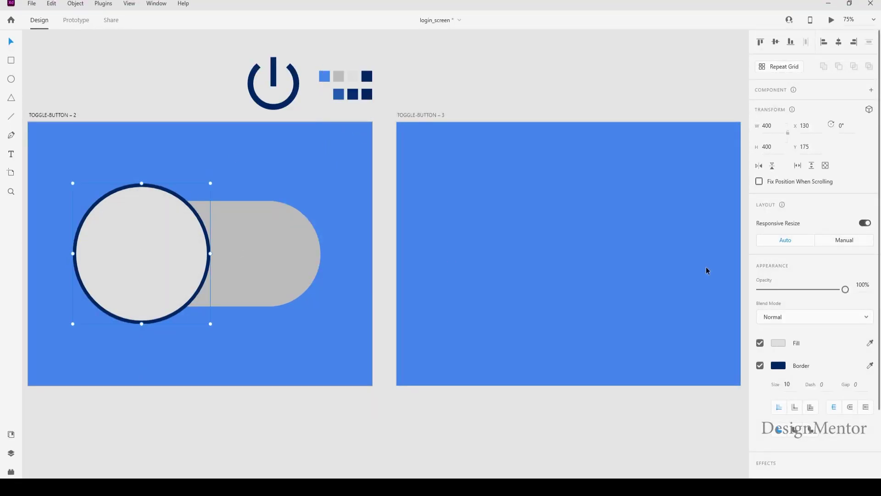
Give the bordered circle a linear gradient fill from #DFDFDF at the top to #ABABAB at the bottom.
click(778, 343)
click(651, 276)
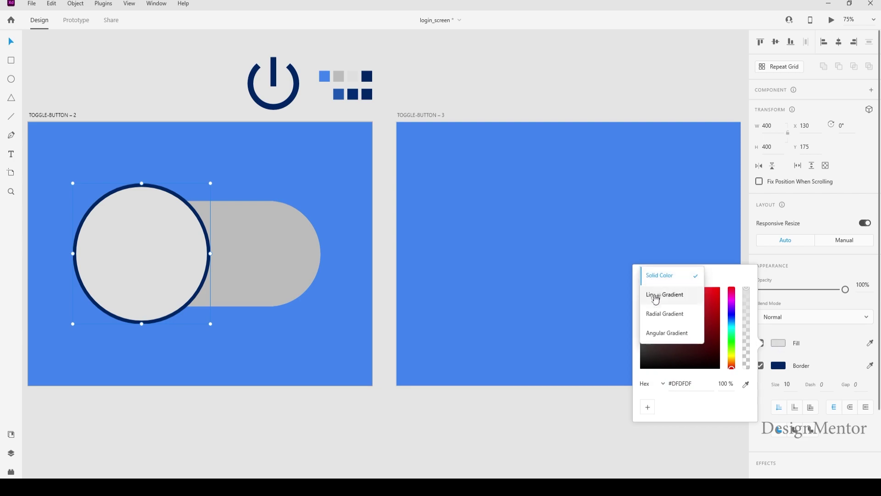
click(657, 296)
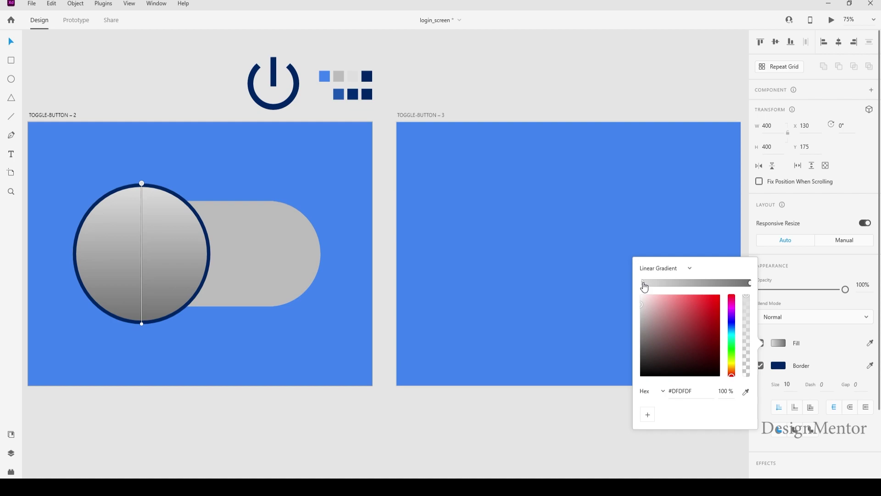
click(750, 283)
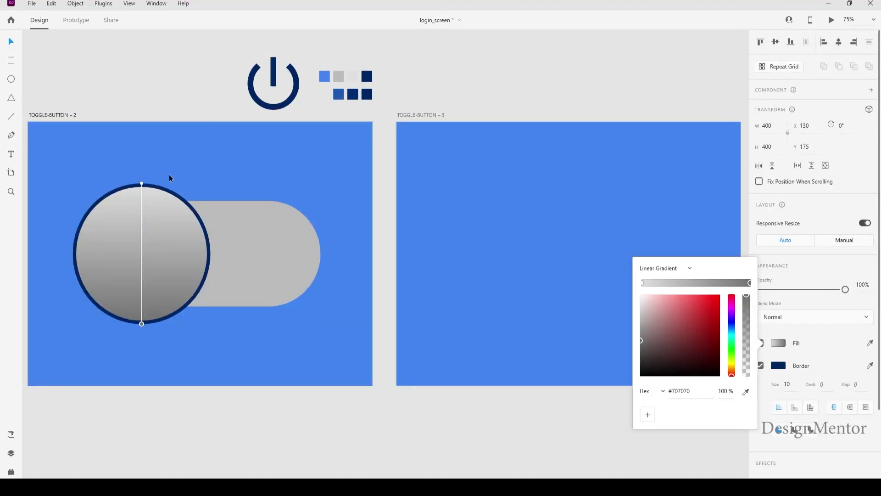
click(142, 183)
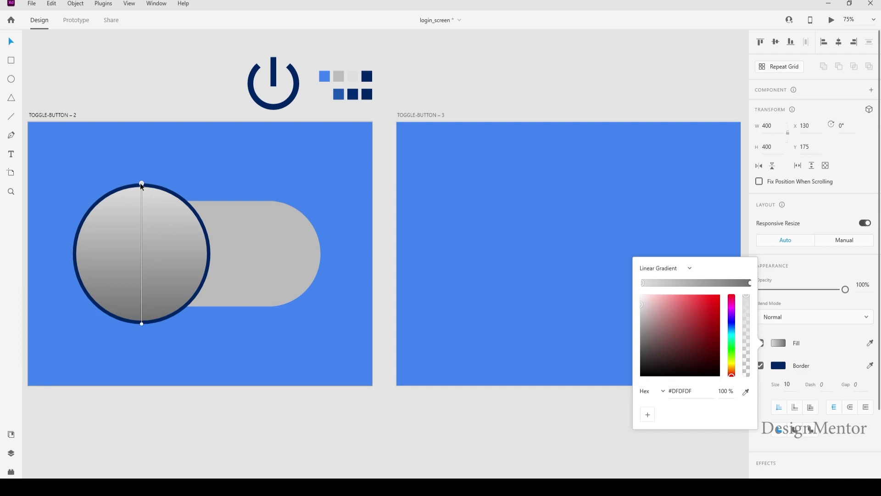
click(142, 324)
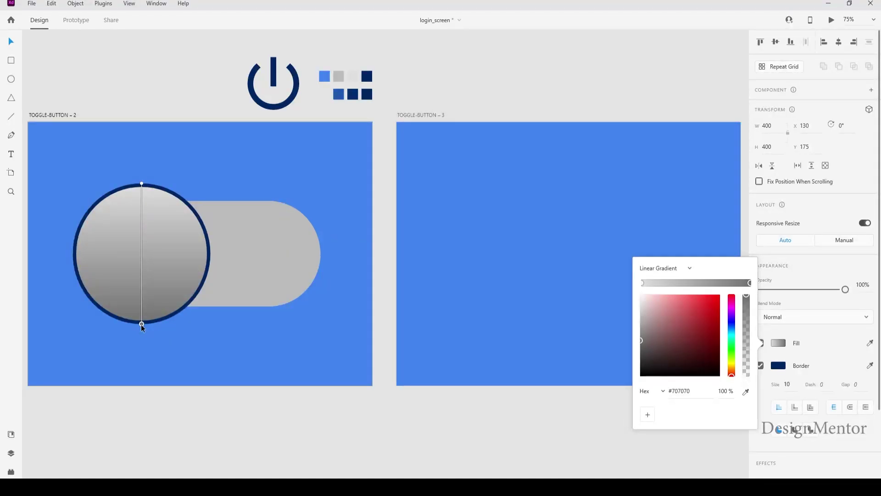
drag(641, 341, 635, 326)
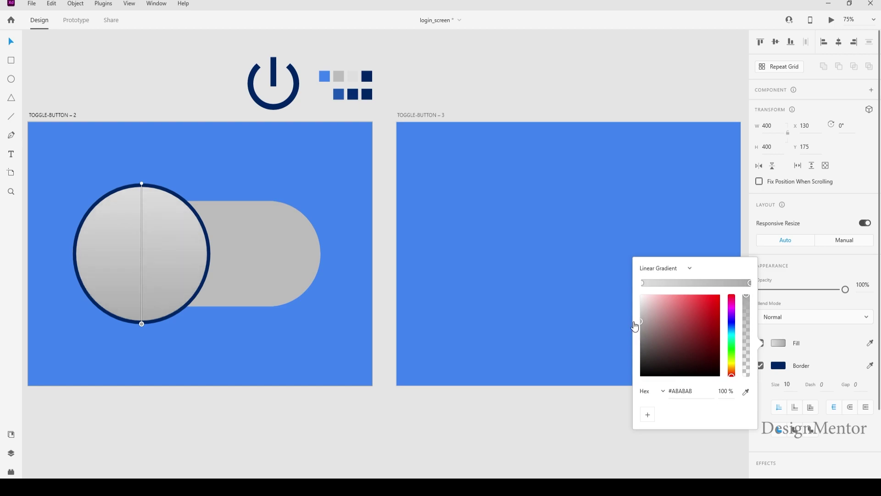
click(158, 86)
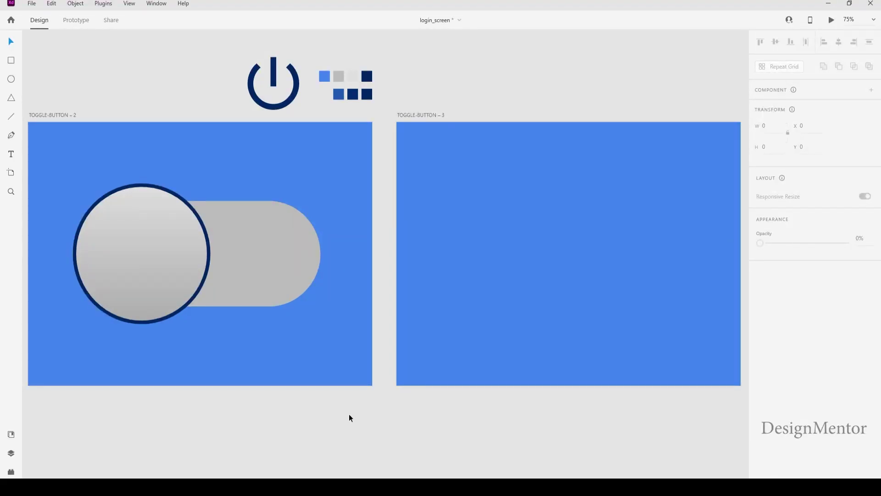
Cut the power icon above the artboards and paste it onto the TOGGLE-BUTTON – 2 artboard.
click(273, 81)
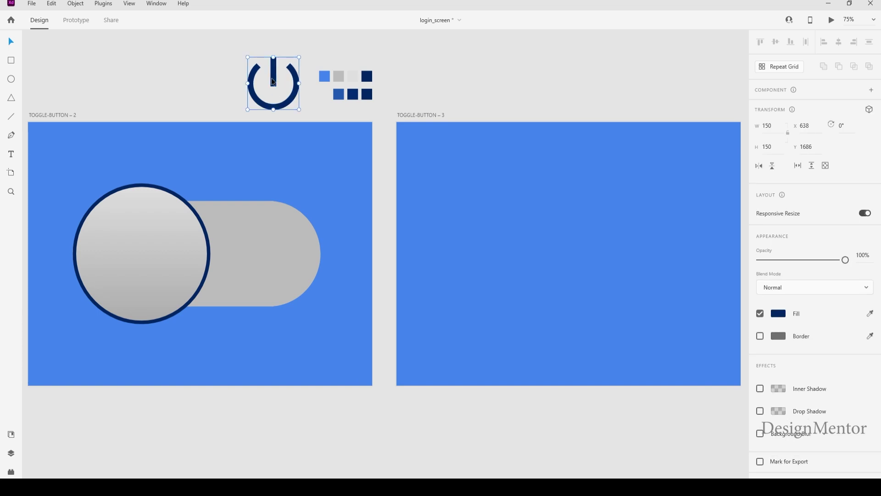
click(52, 120)
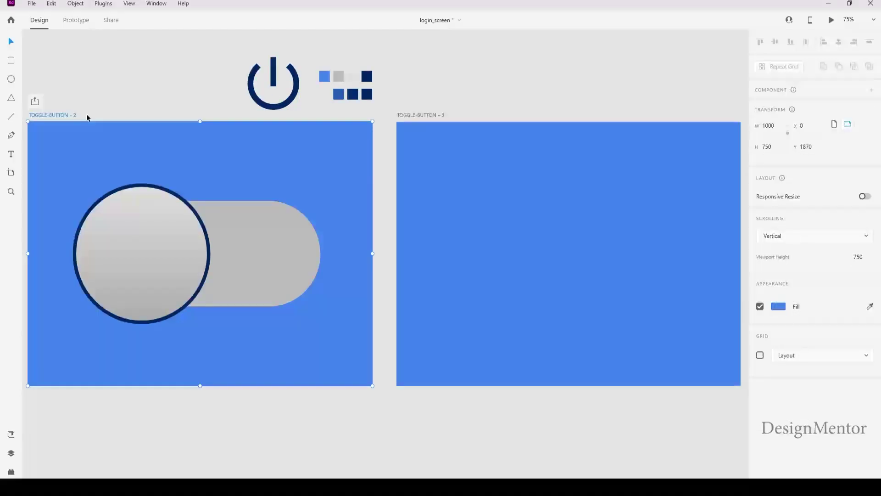
click(272, 77)
key(ctrl+x)
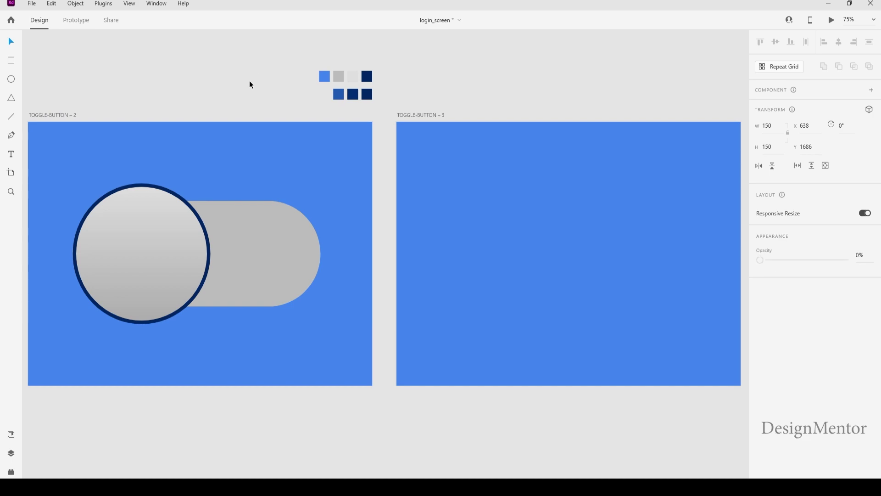
click(47, 118)
key(ctrl+v)
Move the power icon left to X 255, onto the centre of the bordered circle, and deselect it.
key(shift+Left)
key(shift+Left)
key(shift+Left)
key(shift+Left)
key(shift+Left)
key(shift+Left)
key(shift+Left)
key(shift+Left)
key(shift+Left)
key(shift+Left)
key(shift+Left)
key(shift+Left)
key(shift+Left)
key(shift+Left)
key(shift+Left)
key(shift+Left)
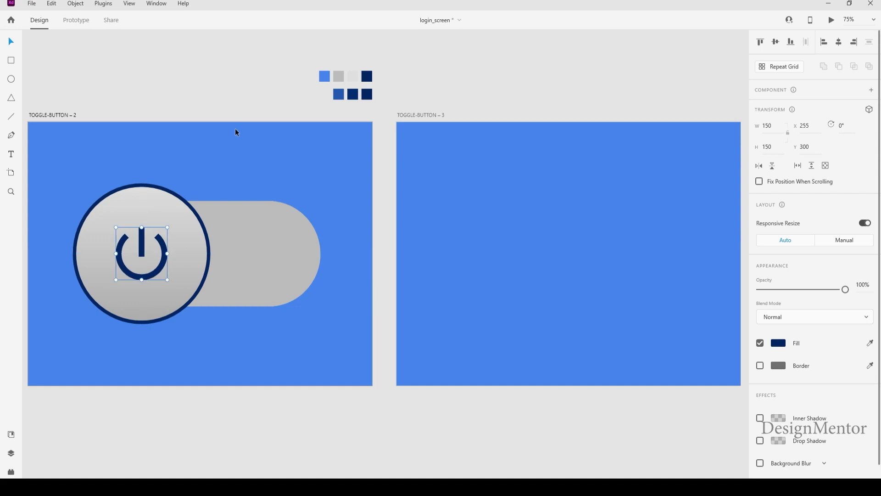
click(249, 78)
Add the text "Off" on the uncovered part of the grey pill, beside the bordered circle.
key(t)
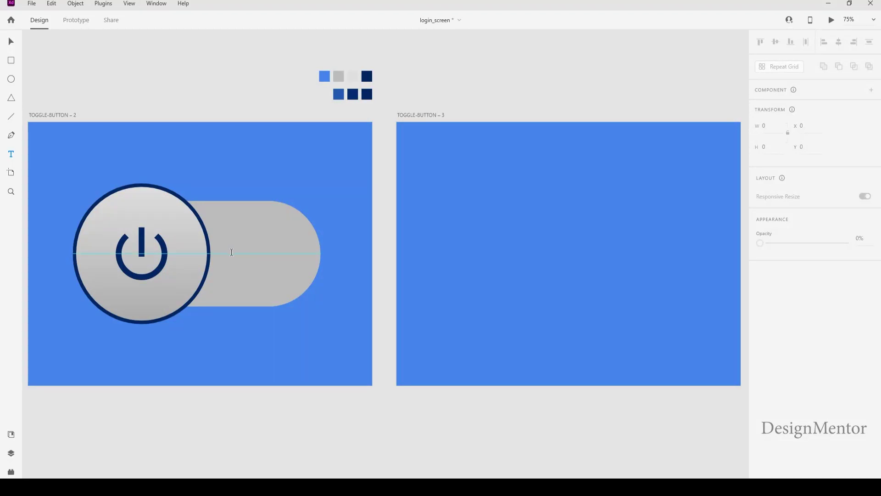
click(232, 252)
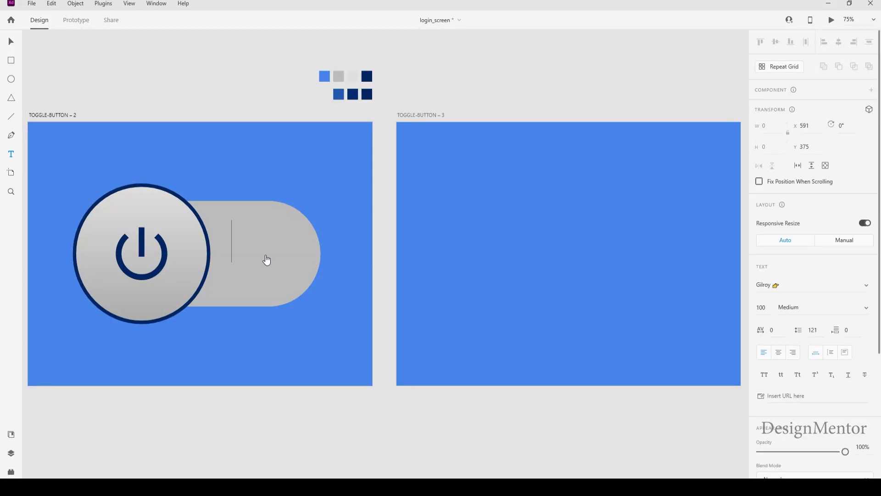
text(Off)
key(ctrl+a)
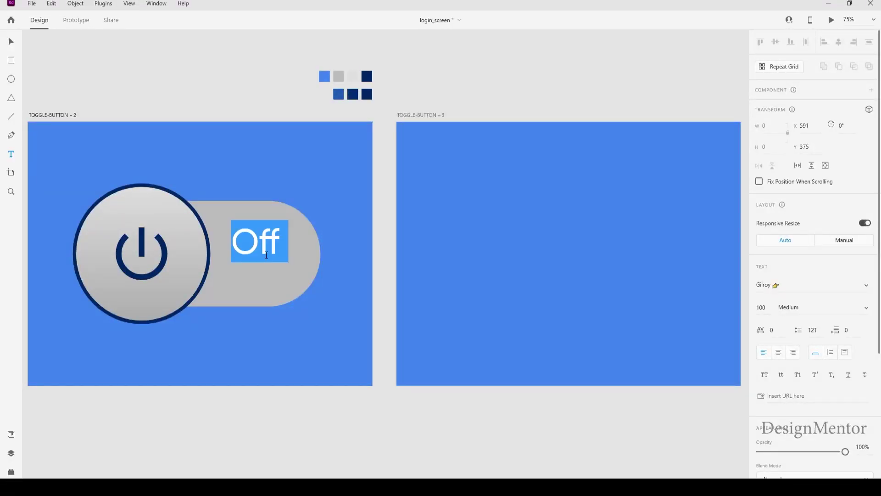
click(10, 42)
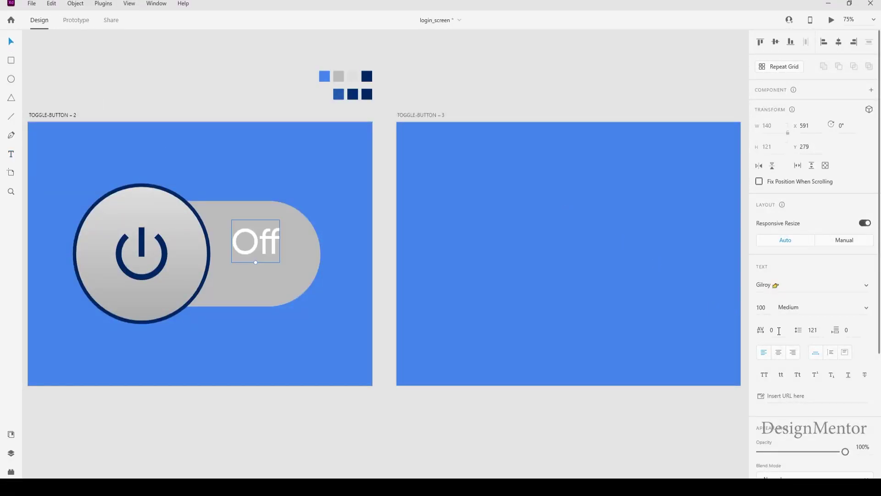
Set the fill colour of the "Off" text to black.
scroll(781, 381, down, 3)
click(779, 370)
drag(677, 351, 640, 409)
click(13, 44)
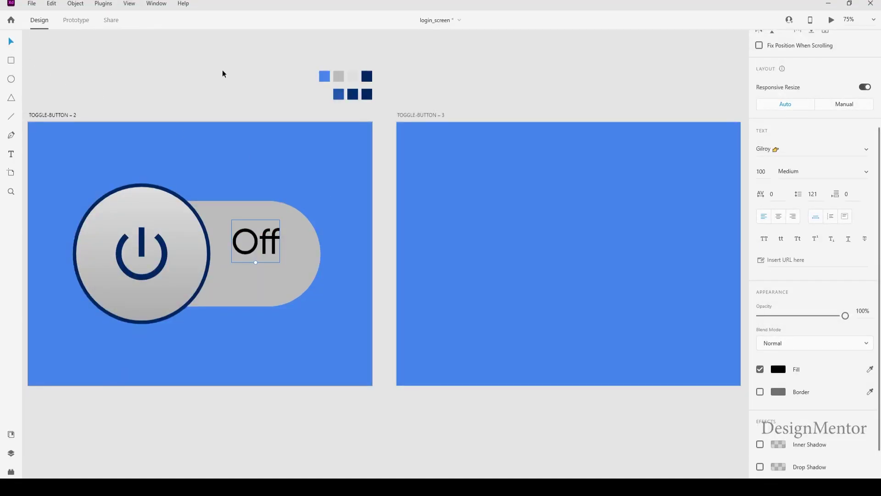
Centre the "Off" text on the artboard in both directions and shift it right to X 600 on the pill.
scroll(777, 147, up, 3)
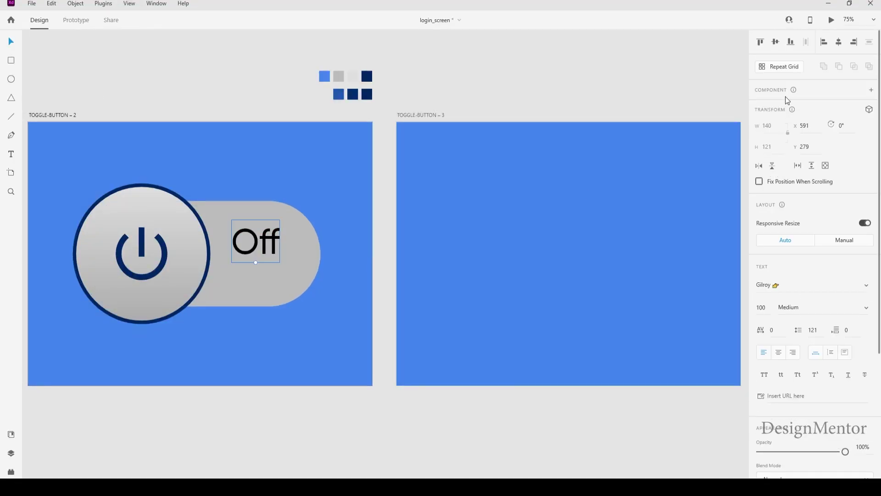
click(775, 42)
click(838, 43)
key(shift+Right)
key(shift+Right)
key(shift+Right)
key(shift+Right)
key(shift+Right)
key(shift+Right)
key(shift+Right)
key(shift+Right)
key(shift+Right)
key(shift+Right)
key(shift+Right)
key(shift+Right)
key(shift+Right)
key(shift+Right)
key(shift+Right)
key(shift+Right)
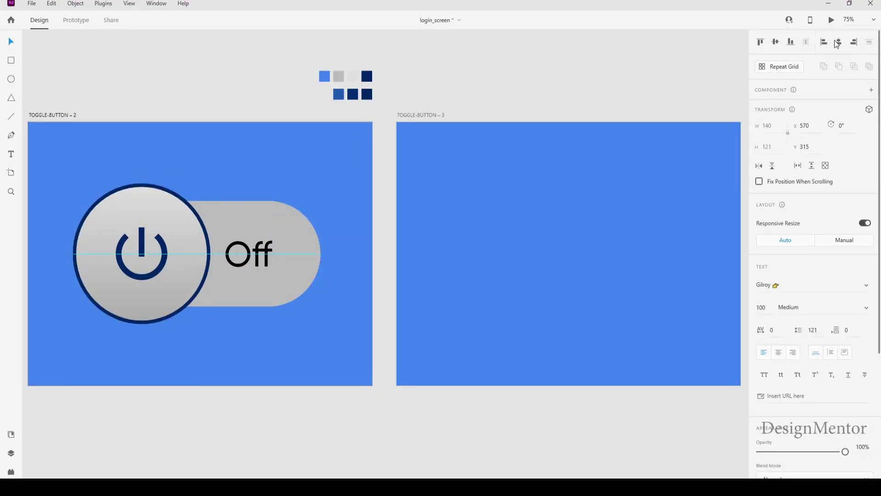
key(shift+Right)
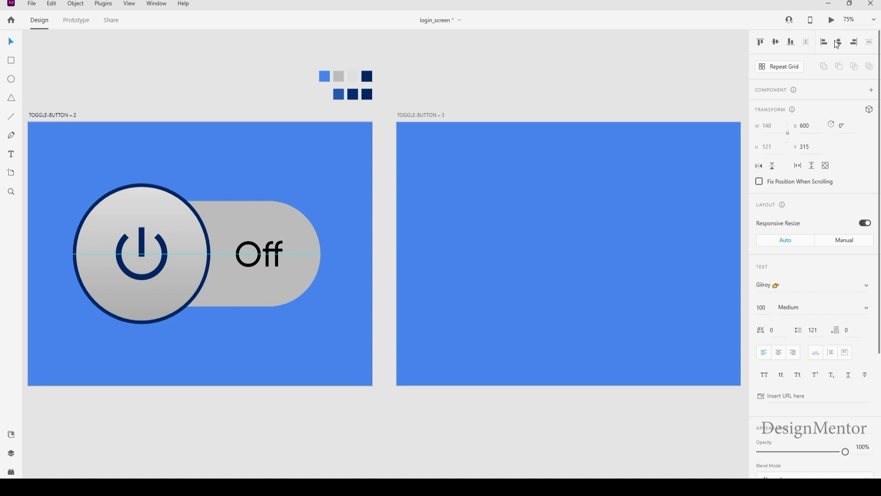
Match the "Off" text's fill to the dark navy of the power icon by sampling it, and deselect the text.
click(388, 420)
click(269, 254)
scroll(846, 335, down, 5)
click(871, 370)
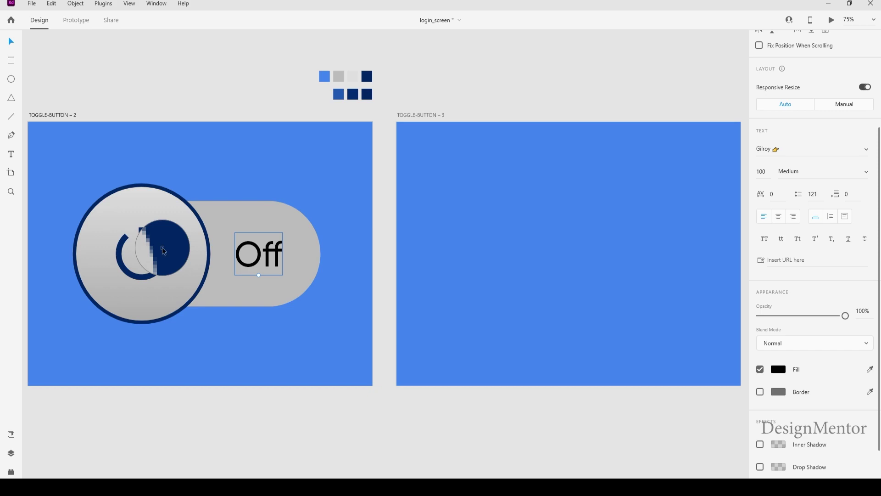
click(163, 248)
click(259, 69)
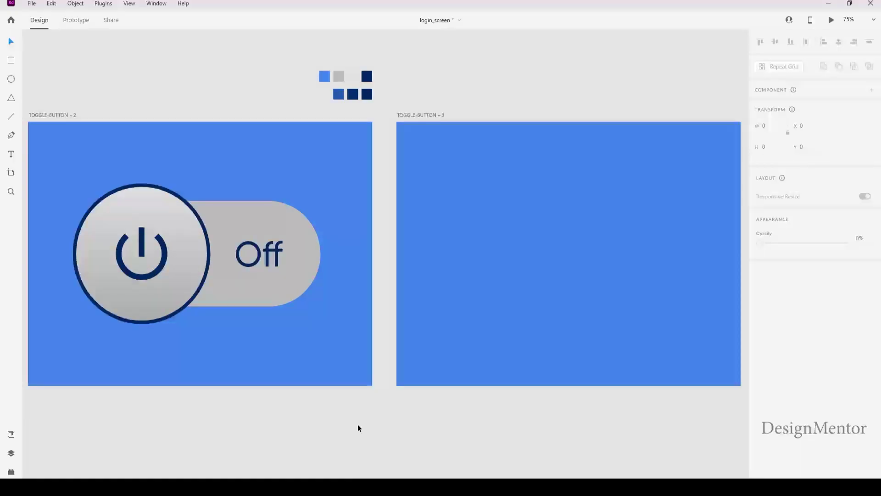
Copy the complete off-state toggle from TOGGLE-BUTTON – 2 onto the TOGGLE-BUTTON – 3 artboard and deselect it.
drag(72, 177, 331, 323)
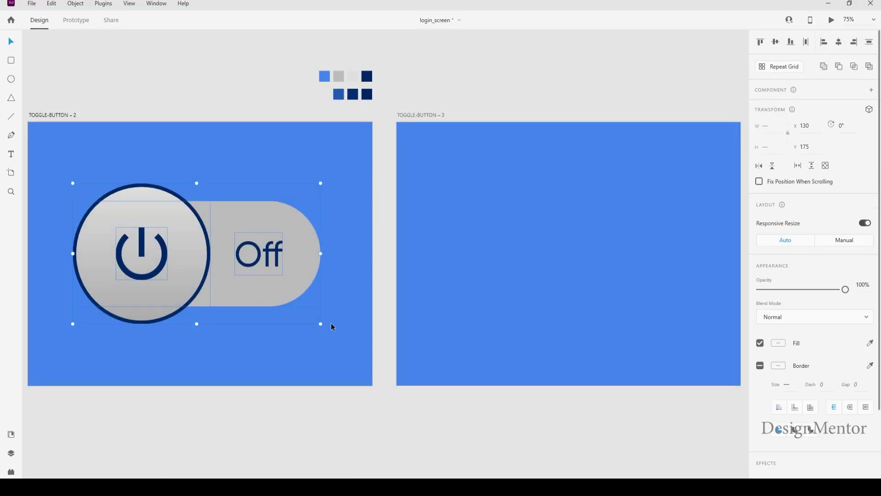
click(414, 115)
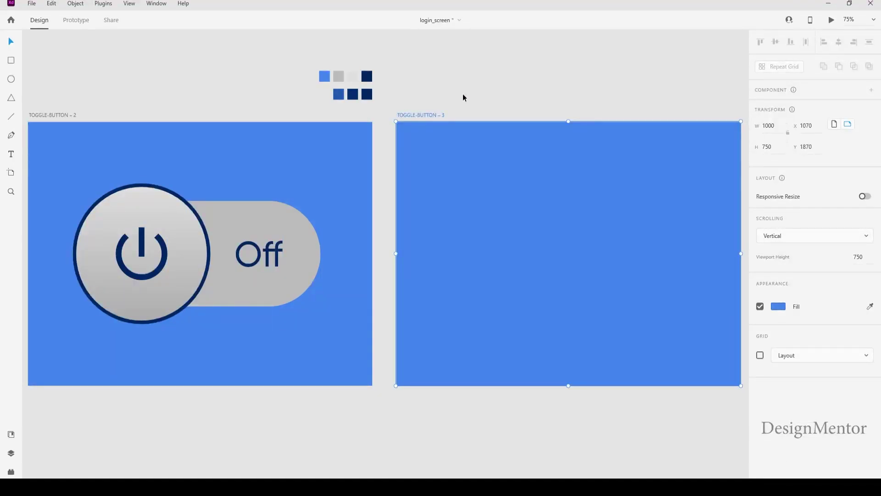
key(ctrl+v)
click(470, 92)
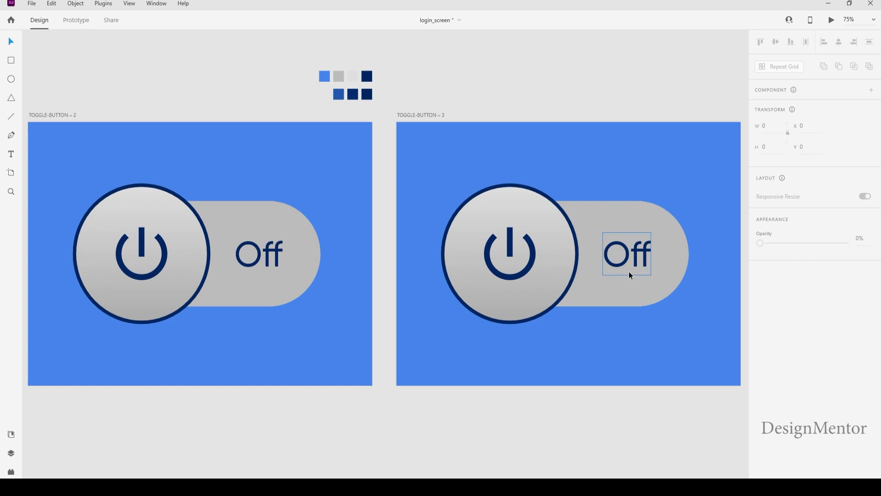
Change the copied label on TOGGLE-BUTTON – 3 from "Off" to "On" and finish text editing.
double_click(636, 256)
double_click(634, 254)
click(633, 252)
key(shift+End)
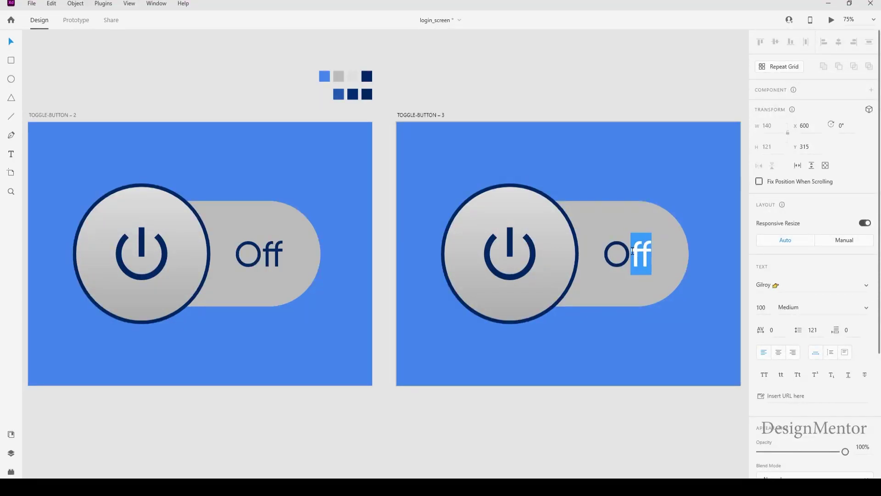
text(n)
key(Delete)
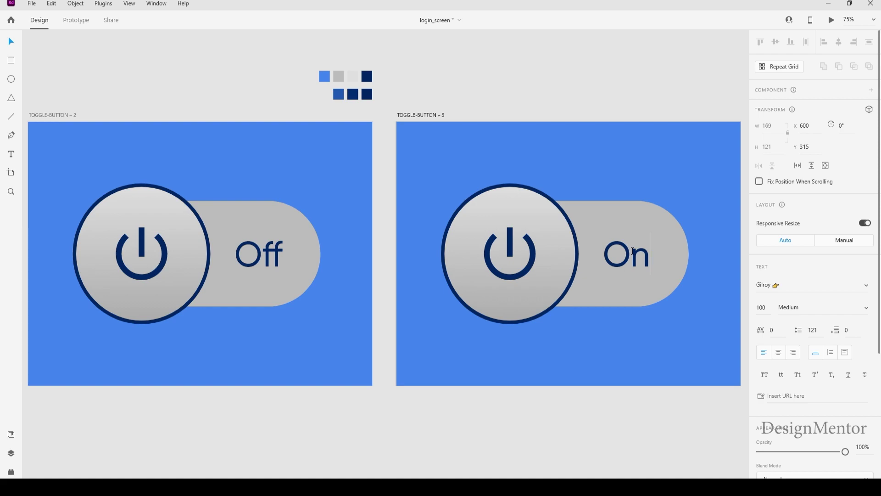
key(Escape)
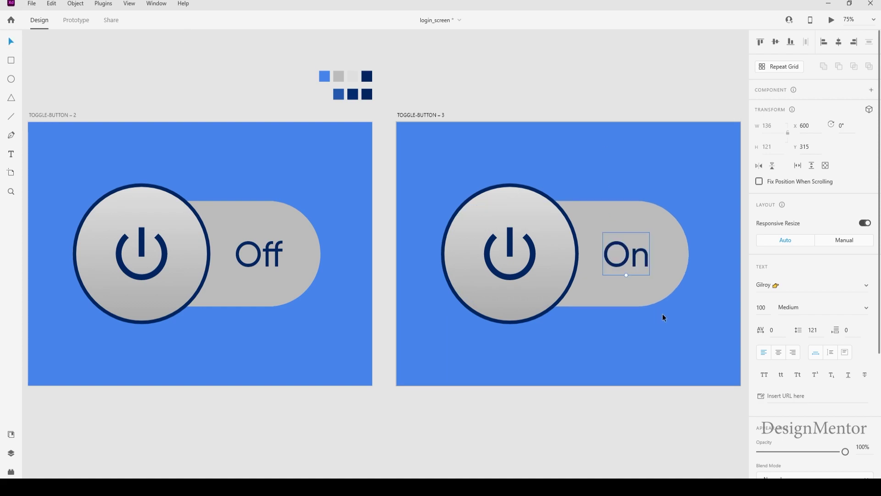
Move the "On" text left in a straight line to X 40, past the bordered circle.
key(shift+Left)
key(shift+Left)
key(shift+Left)
key(shift+Left)
key(shift+Left)
key(shift+Left)
key(shift+Left)
key(shift+Left)
key(shift+Left)
key(shift+Left)
key(shift+Left)
key(shift+Left)
key(shift+Left)
key(shift+Left)
key(shift+Left)
key(shift+Left)
key(shift+Left)
key(shift+Left)
key(shift+Left)
key(shift+Left)
key(shift+Left)
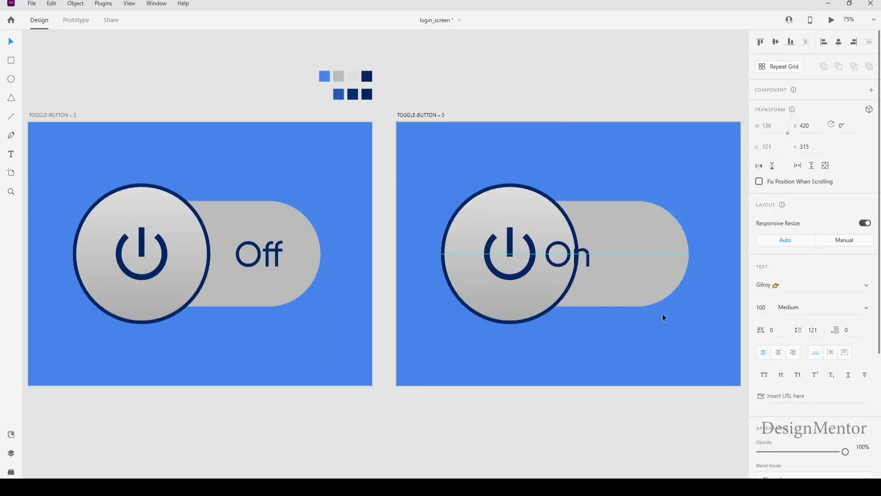
key(shift+Left)
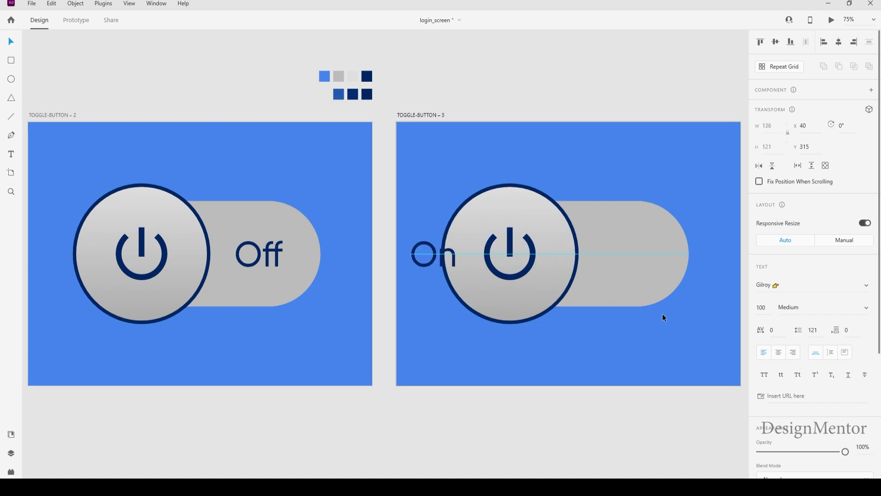
Move the bordered circle and its power icon together to the right end of the grey pill, with the circle at X 450.
click(513, 194)
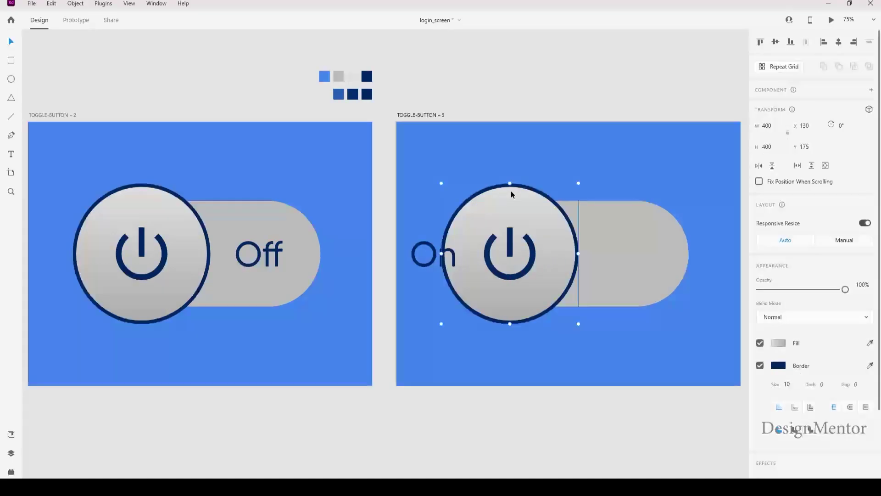
shift+click(512, 241)
key(shift+Right)
key(shift+Right)
key(shift+Right)
key(shift+Right)
key(shift+Right)
key(shift+Right)
key(shift+Right)
key(shift+Right)
key(shift+Right)
key(shift+Right)
key(shift+Right)
key(shift+Right)
key(shift+Right)
key(shift+Right)
key(shift+Right)
key(shift+Right)
key(shift+Right)
key(shift+Right)
key(shift+Right)
key(shift+Right)
key(shift+Right)
key(shift+Right)
key(shift+Right)
key(shift+Right)
key(shift+Right)
key(shift+Right)
key(shift+Right)
key(shift+Right)
key(shift+Right)
key(shift+Right)
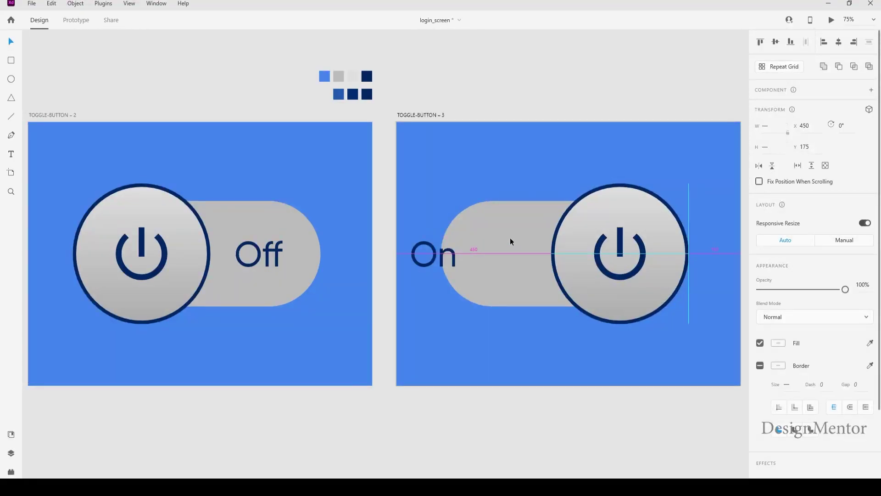
Shift the "On" text right to X 240, onto the uncovered left part of the grey pill.
click(456, 261)
key(shift+Right)
key(shift+Right)
key(shift+Right)
key(shift+Right)
key(shift+Right)
key(shift+Right)
key(shift+Right)
key(shift+Right)
key(shift+Right)
key(shift+Right)
key(shift+Right)
key(shift+Right)
key(shift+Right)
key(shift+Right)
key(shift+Right)
key(shift+Right)
key(shift+Right)
key(shift+Right)
key(shift+Right)
key(shift+Right)
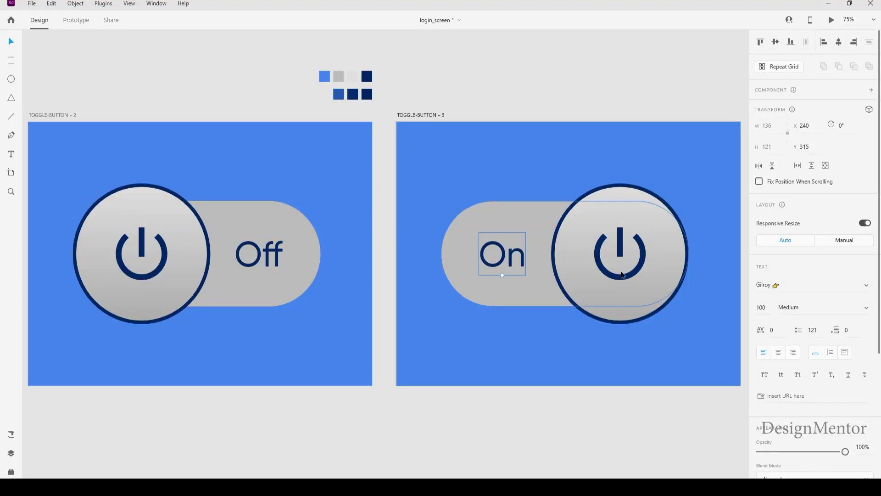
Fill the circle on TOGGLE-BUTTON – 3 with the dark blue sampled from the lower row of palette swatches.
click(596, 222)
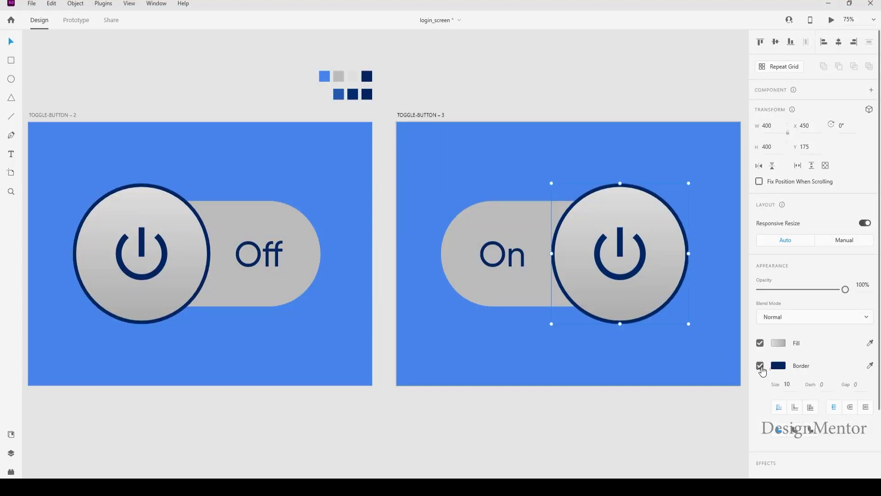
click(871, 343)
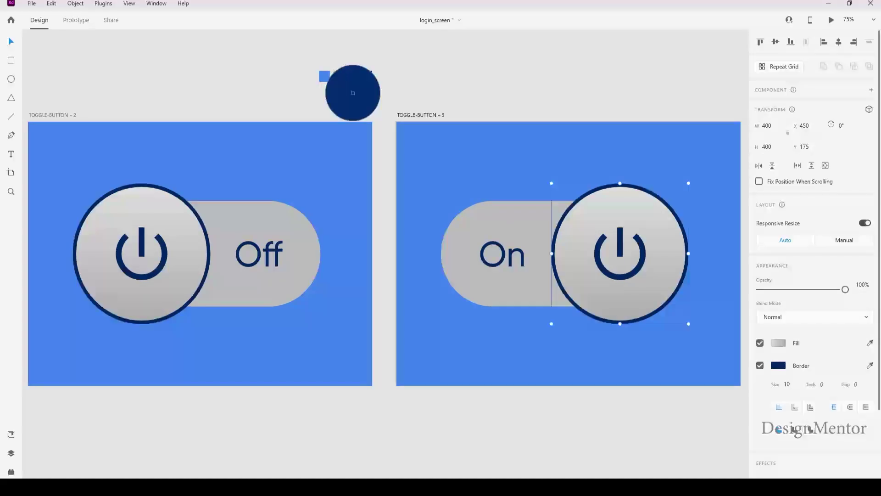
click(353, 92)
Set the fill of the power icon on the dark blue circle to white, #FFFFFF, and deselect it.
double_click(640, 270)
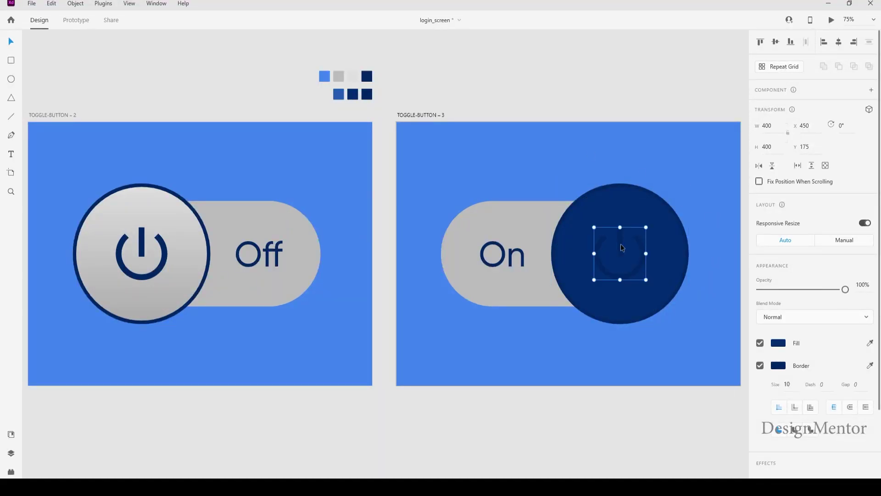
click(778, 343)
click(696, 323)
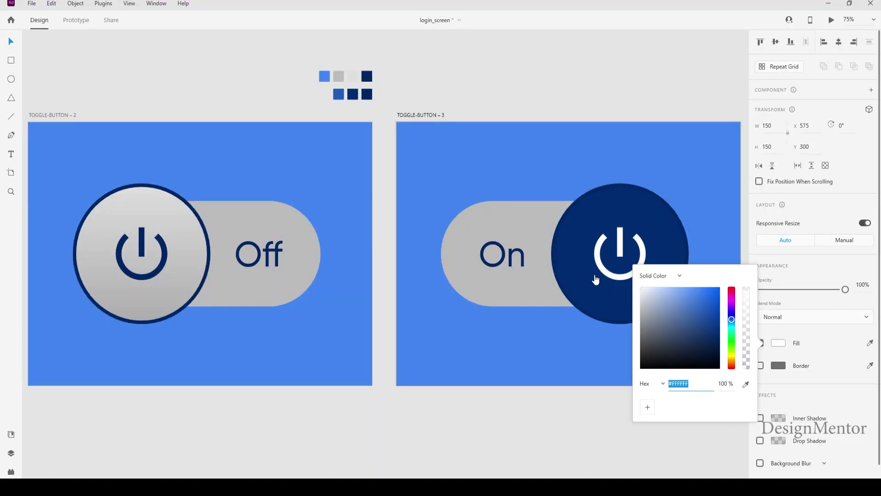
click(609, 79)
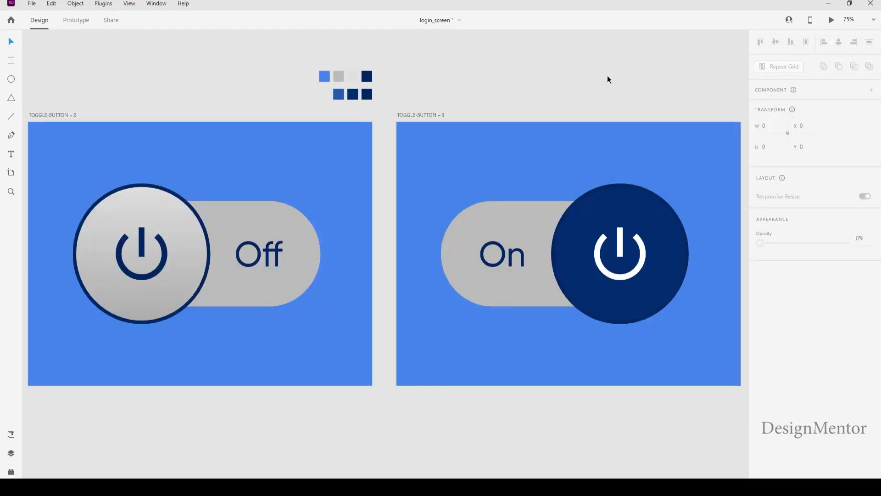
Give the dark blue circle a vertical linear gradient fill from #002C72 at the top to a darker navy at the bottom.
click(632, 207)
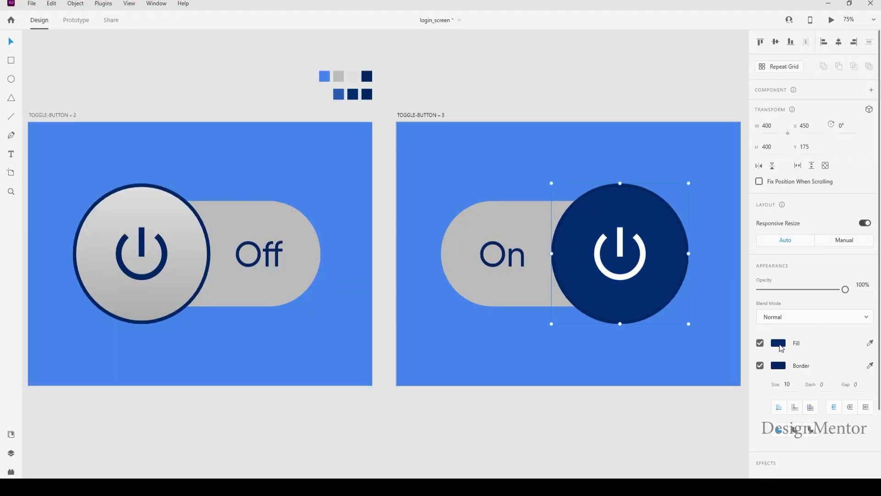
click(779, 343)
click(651, 275)
click(662, 294)
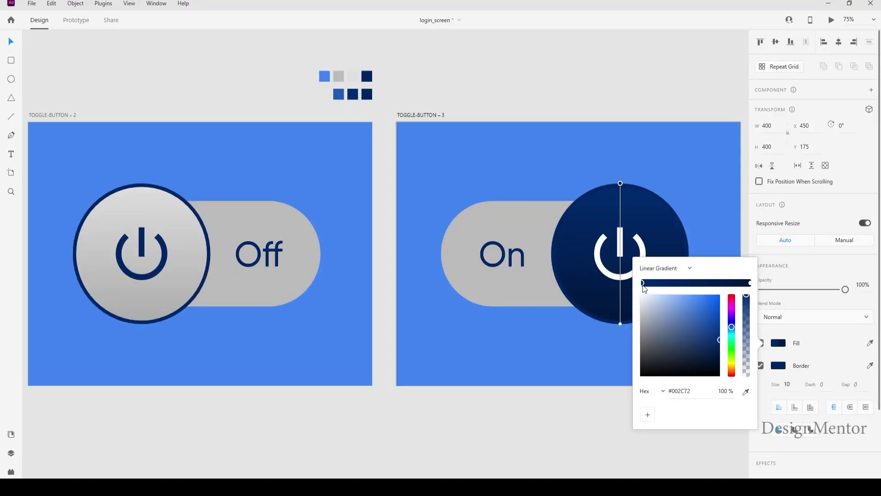
click(751, 284)
click(624, 72)
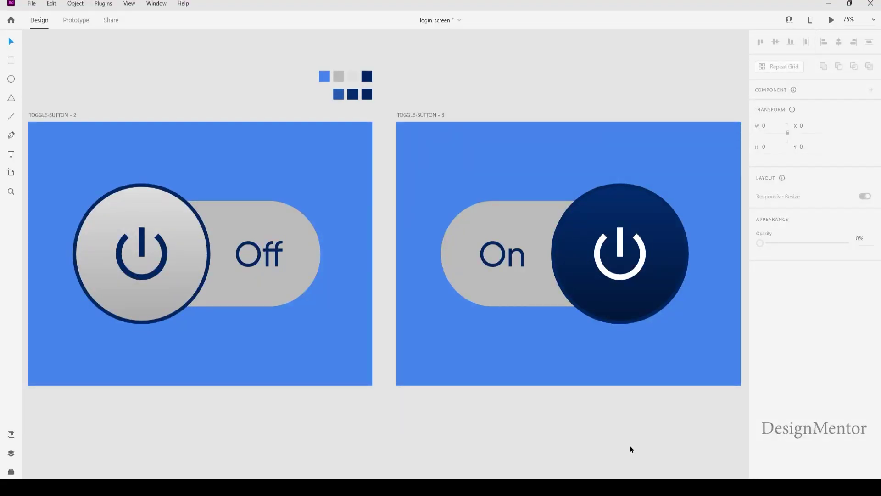
Group the grey circle and its power icon on TOGGLE-BUTTON – 2.
click(144, 243)
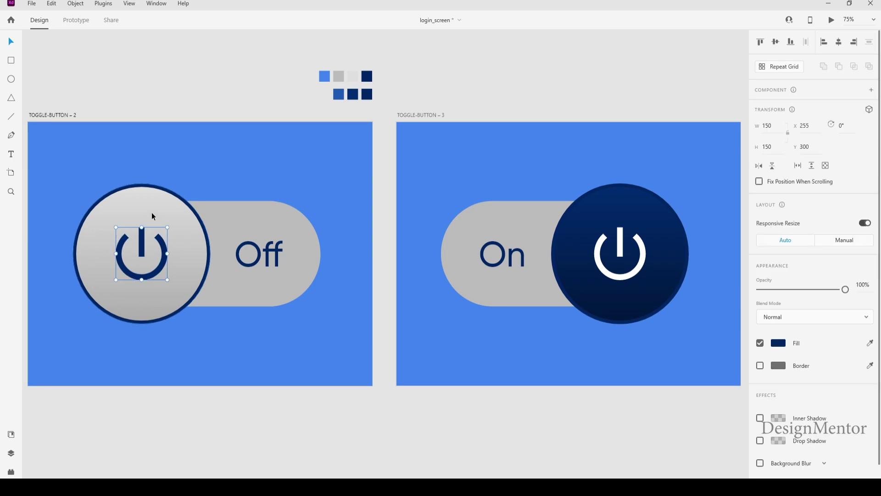
shift+click(153, 208)
right_click(153, 207)
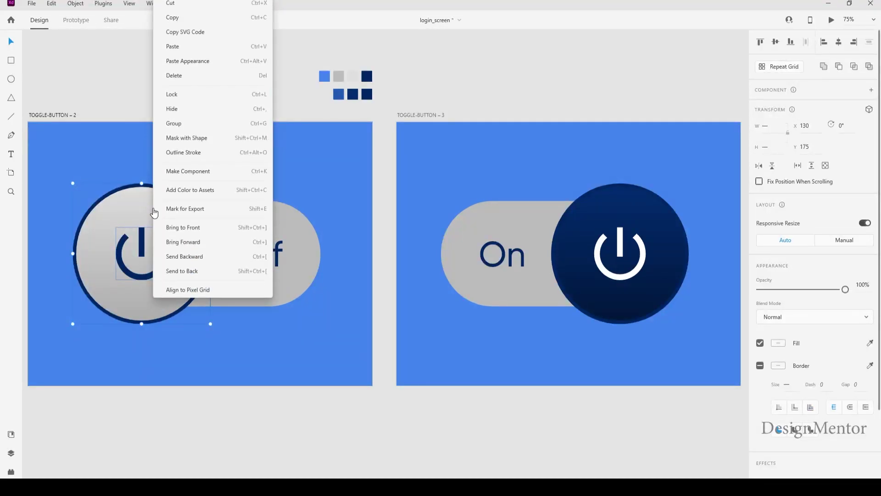
click(173, 123)
Group the dark blue circle and its white power icon on TOGGLE-BUTTON – 3.
click(599, 252)
shift+click(595, 210)
right_click(596, 210)
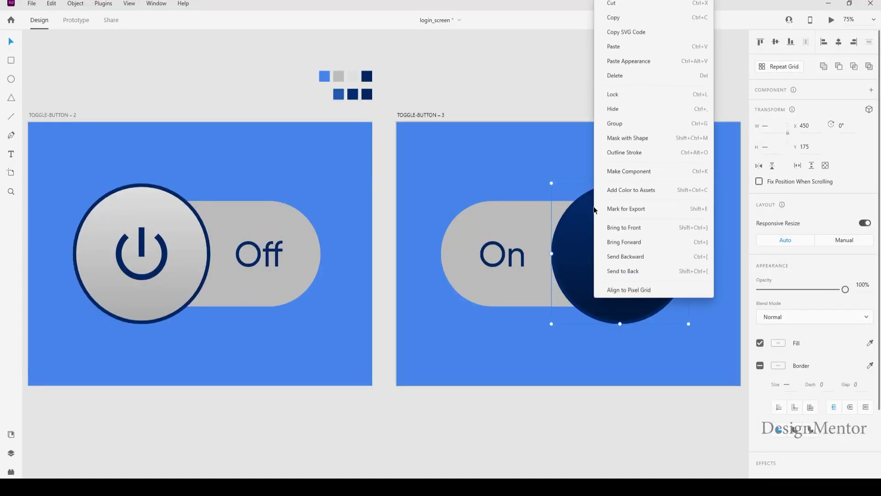
click(615, 124)
Add a prototype link from the grey knob group on TOGGLE-BUTTON – 2 to the TOGGLE-BUTTON – 3 artboard.
click(180, 229)
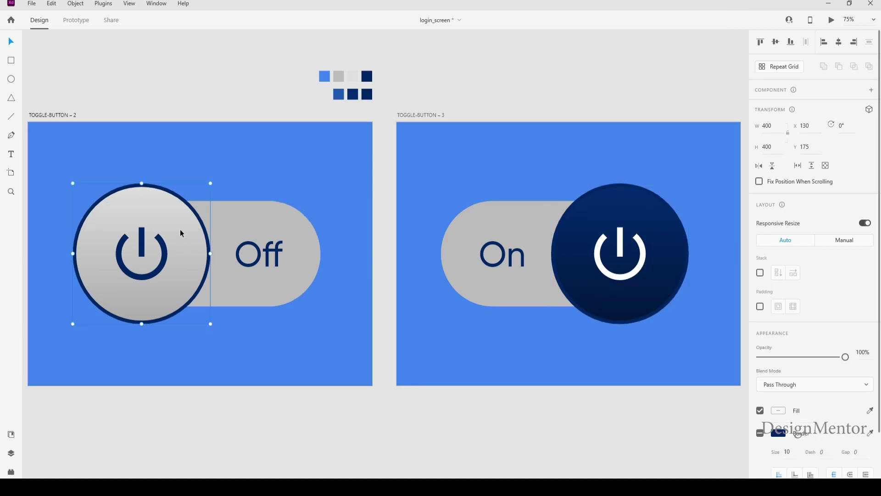
click(81, 21)
drag(213, 252, 488, 263)
Add a return prototype link from the dark blue knob group to TOGGLE-BUTTON – 2, using a Tap trigger and Transition action.
click(603, 212)
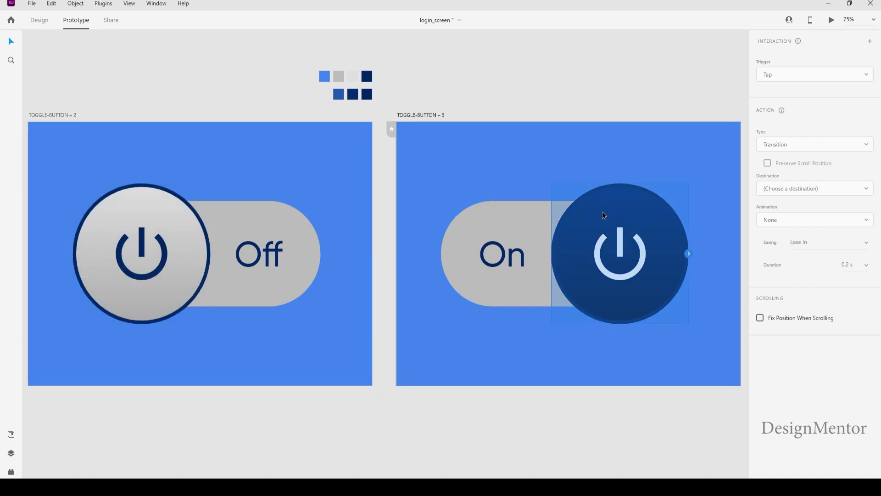
click(40, 20)
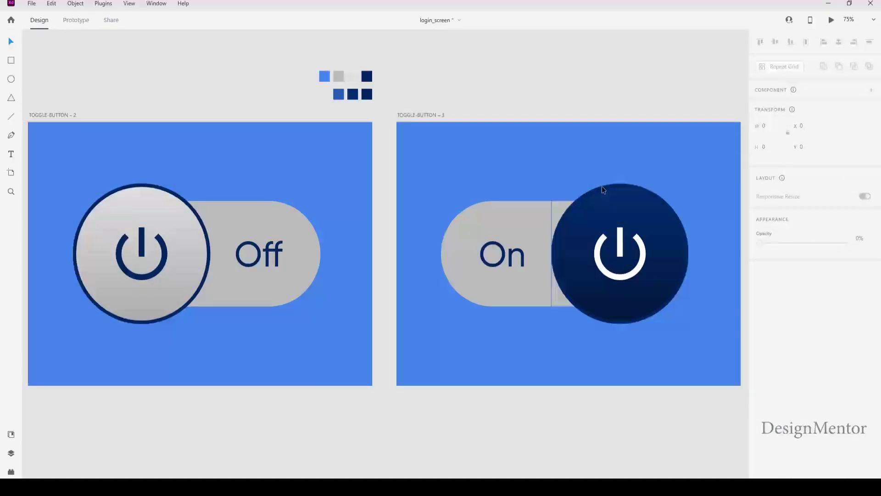
double_click(605, 203)
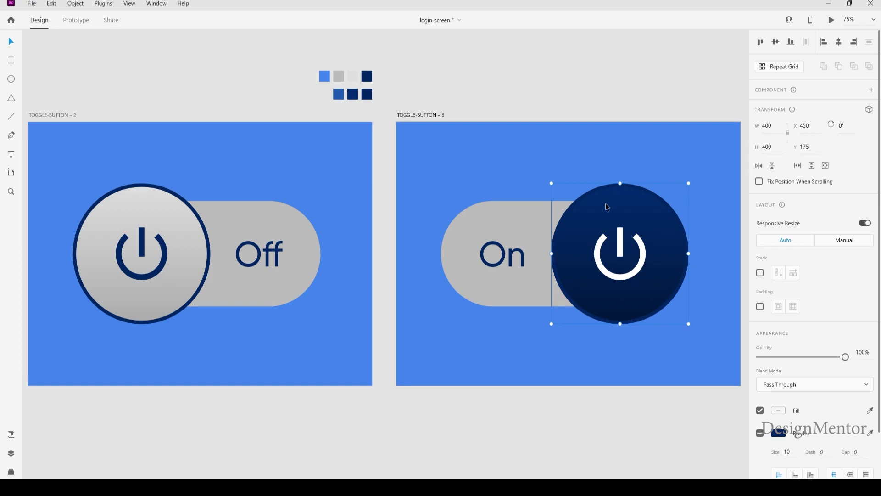
click(76, 21)
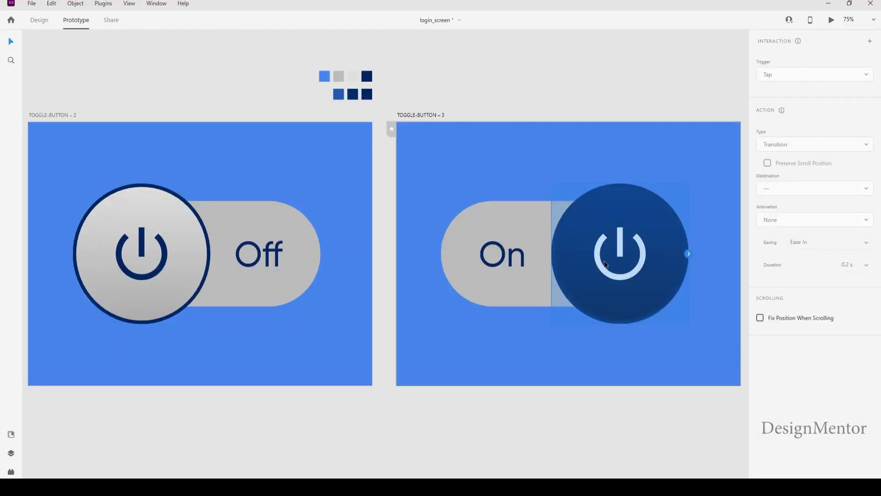
drag(689, 253, 345, 349)
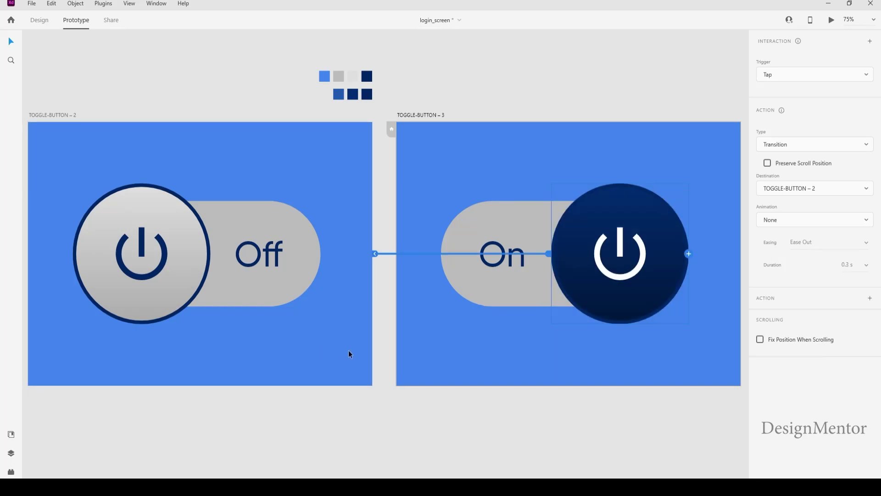
Make TOGGLE-BUTTON – 2 the starting artboard of a prototype flow and deselect it.
click(38, 115)
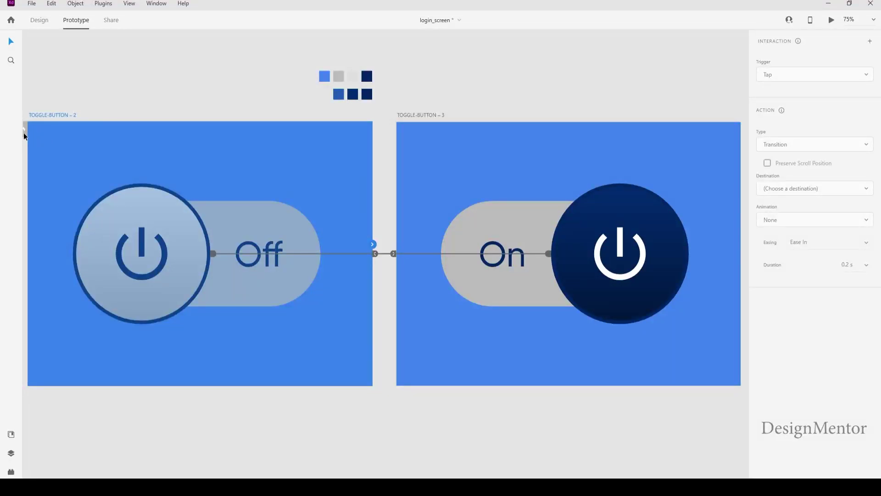
click(24, 131)
click(112, 63)
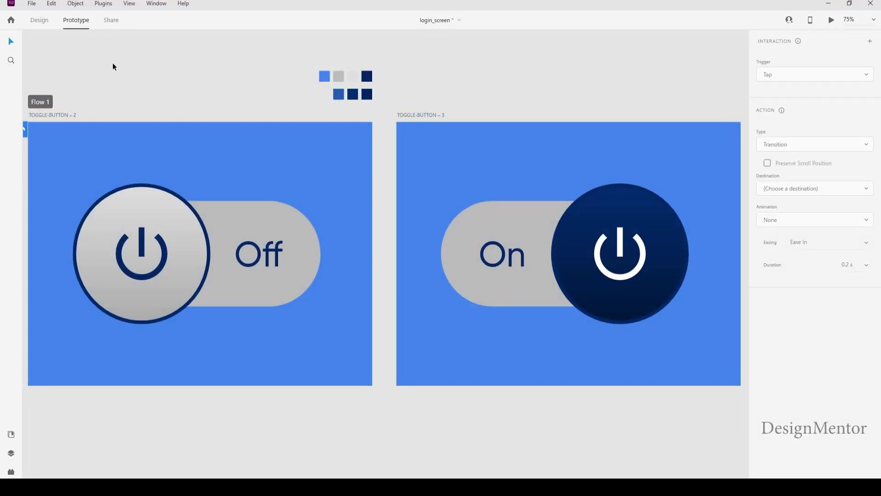
Preview the prototype from TOGGLE-BUTTON – 2 and test switching the toggle on with its knob.
click(67, 117)
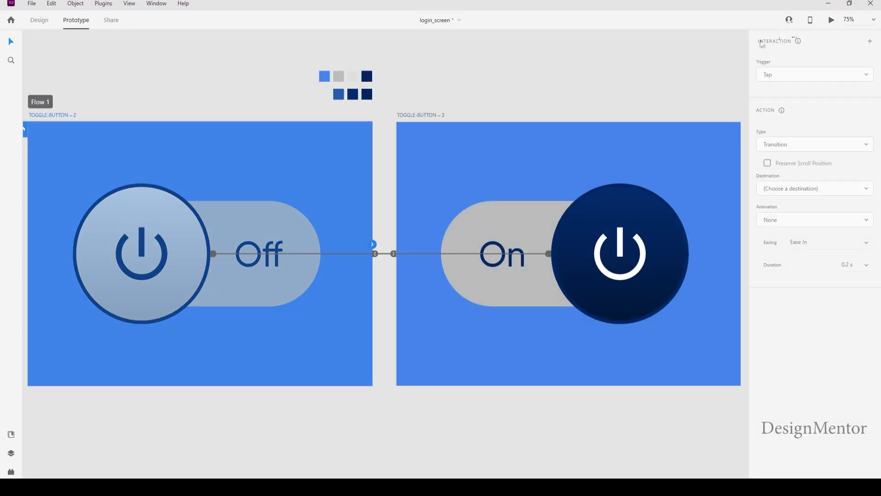
key(ctrl+Return)
click(655, 48)
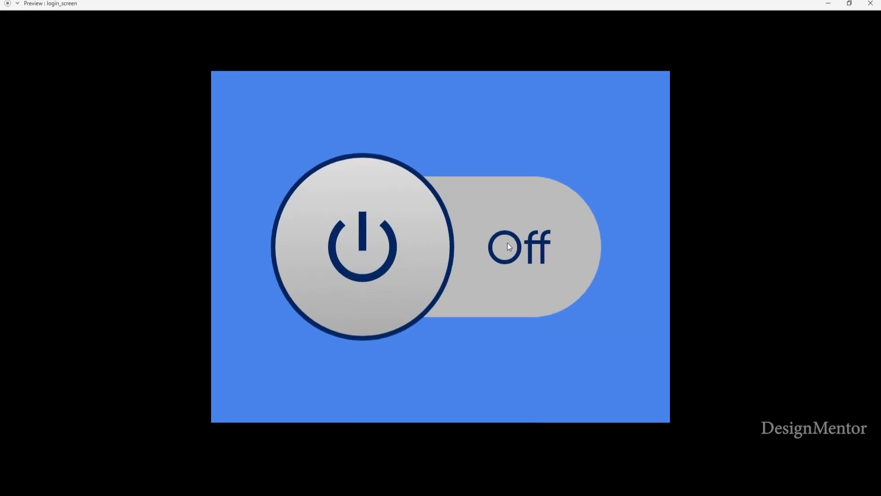
click(363, 253)
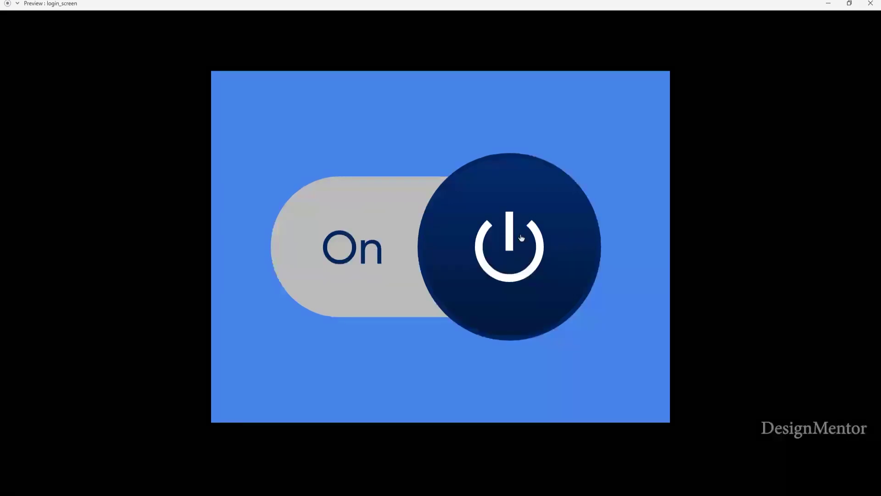
Test switching the previewed toggle off and on several times with its knob, and close the preview.
click(519, 235)
click(386, 251)
click(477, 250)
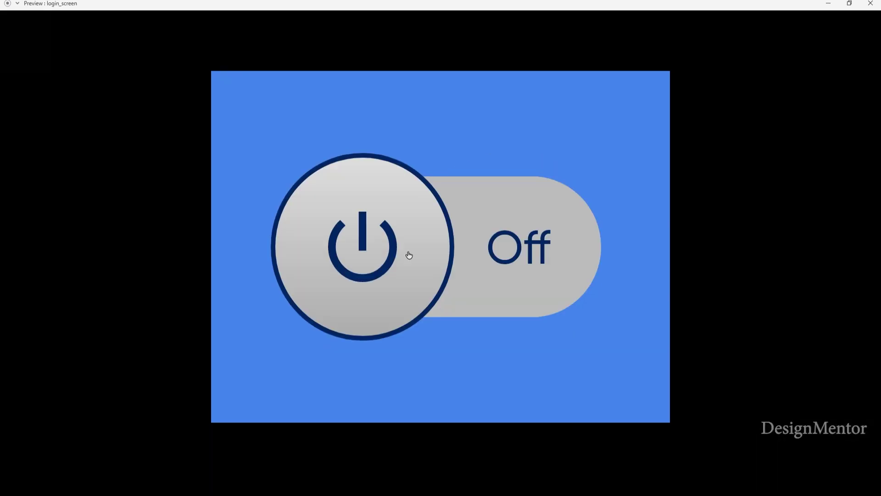
click(333, 263)
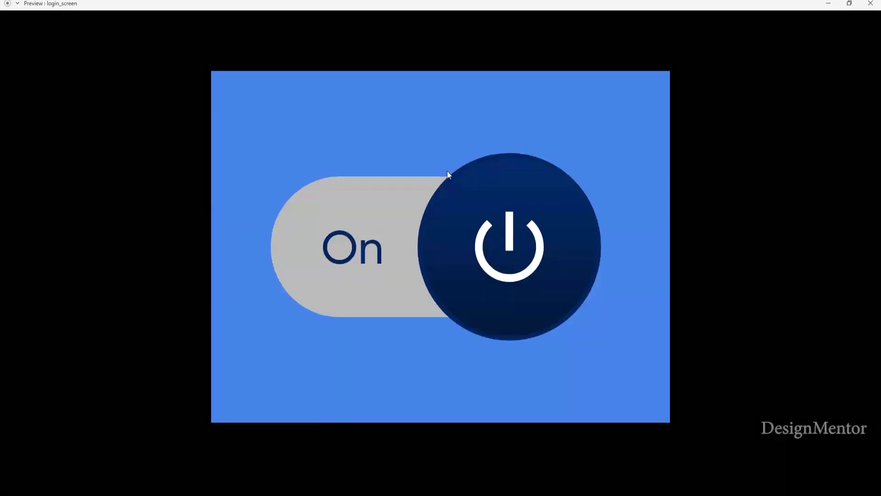
click(871, 3)
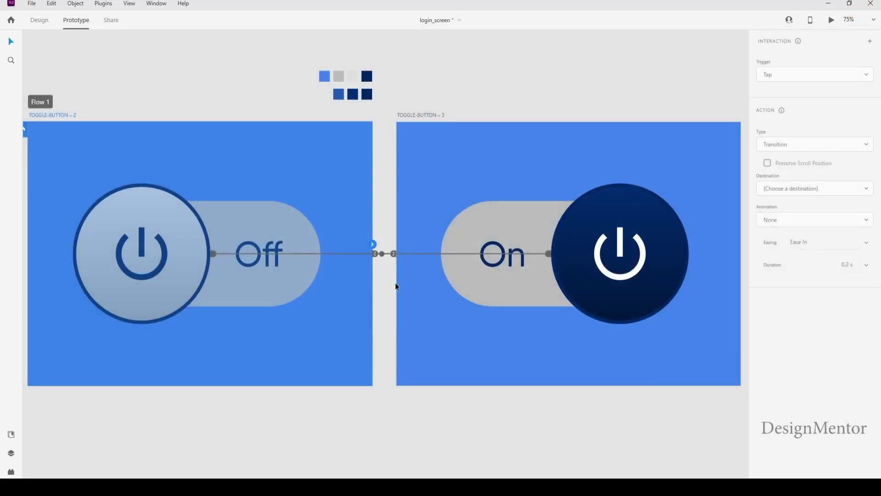
Change the fill of the "On" text on TOGGLE-BUTTON – 3 to white #FFFFFF in Design mode and save the document.
click(502, 254)
click(39, 21)
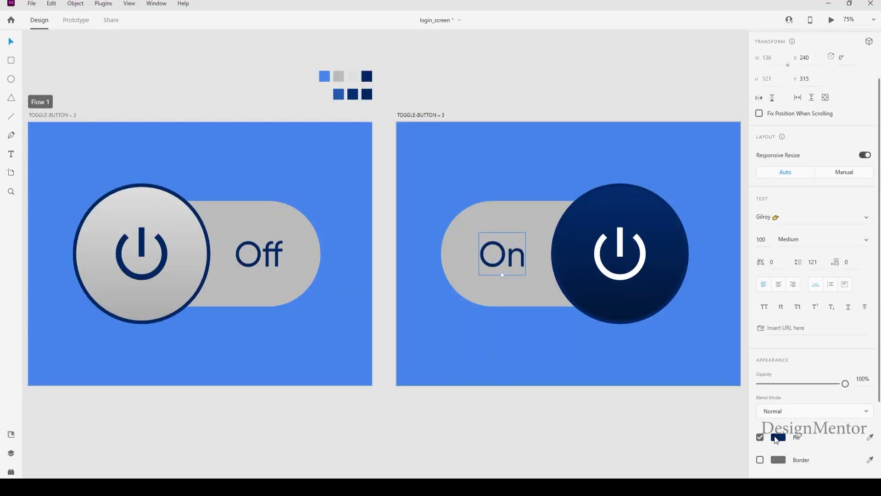
click(776, 439)
drag(679, 384, 607, 326)
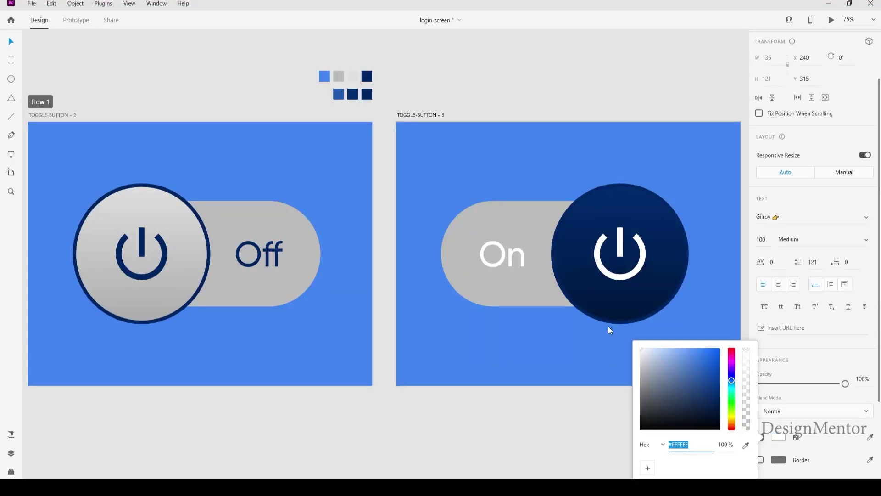
click(551, 82)
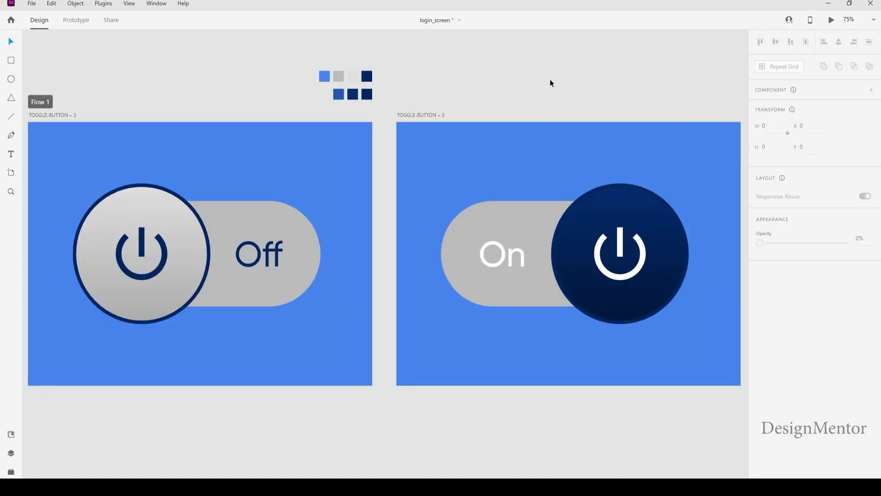
key(ctrl+s)
Preview the prototype maximized from TOGGLE-BUTTON – 2, test the toggle with the white "On" label, and return to the design.
click(57, 115)
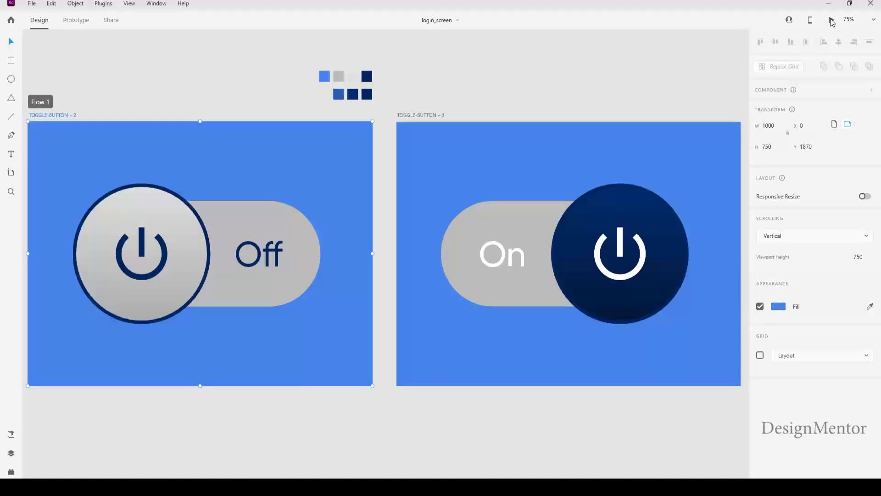
click(653, 49)
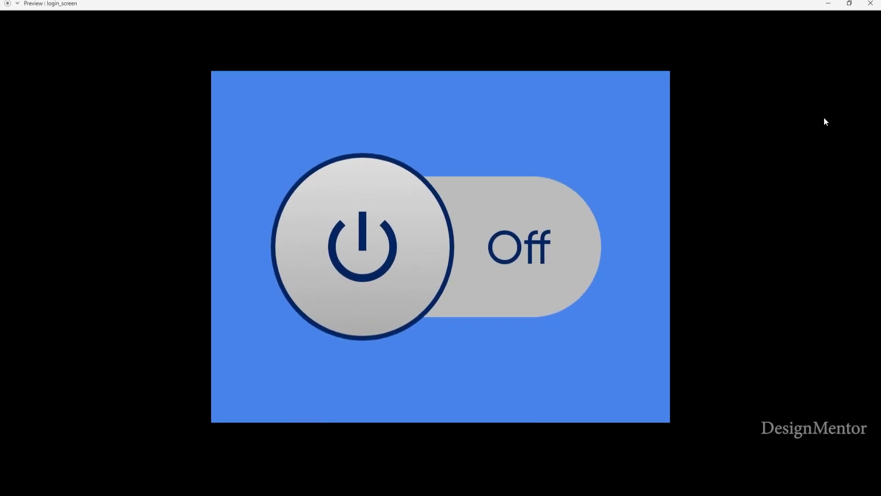
click(432, 270)
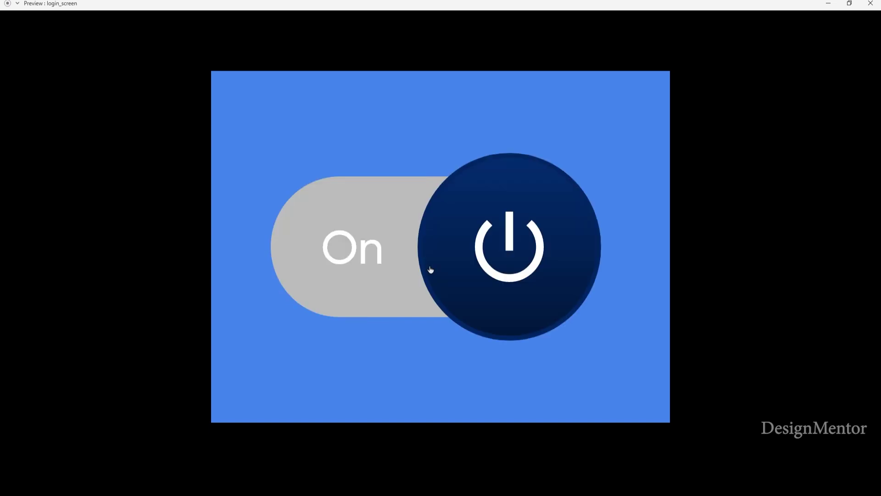
click(445, 265)
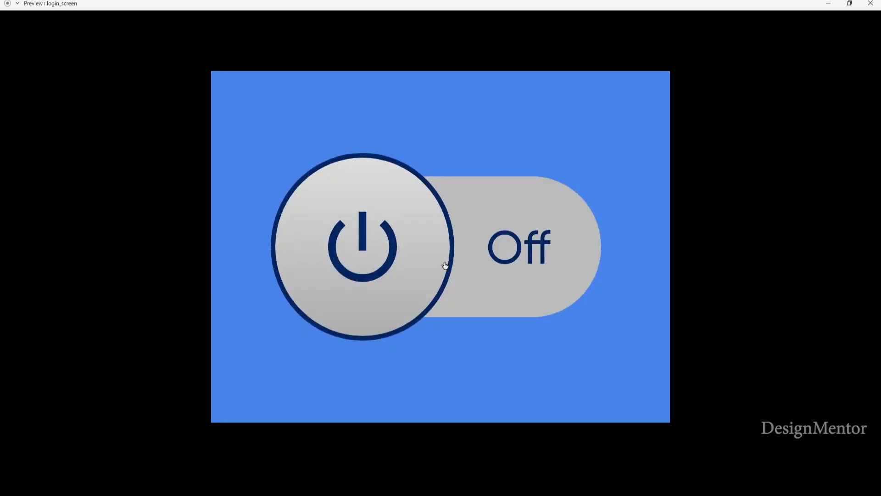
click(445, 265)
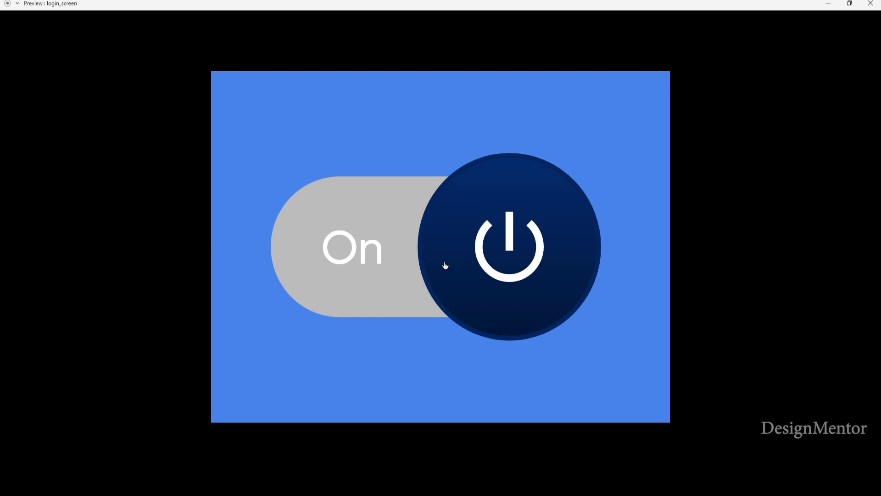
click(444, 265)
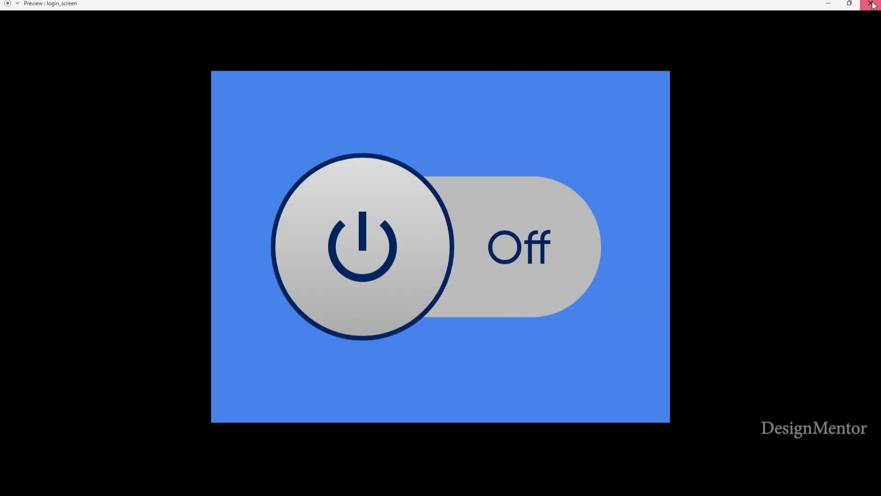
key(alt+Tab)
Fill the grey pill behind "On" with the medium blue sampled from the lower row of palette swatches, deselect it and save the document.
click(476, 216)
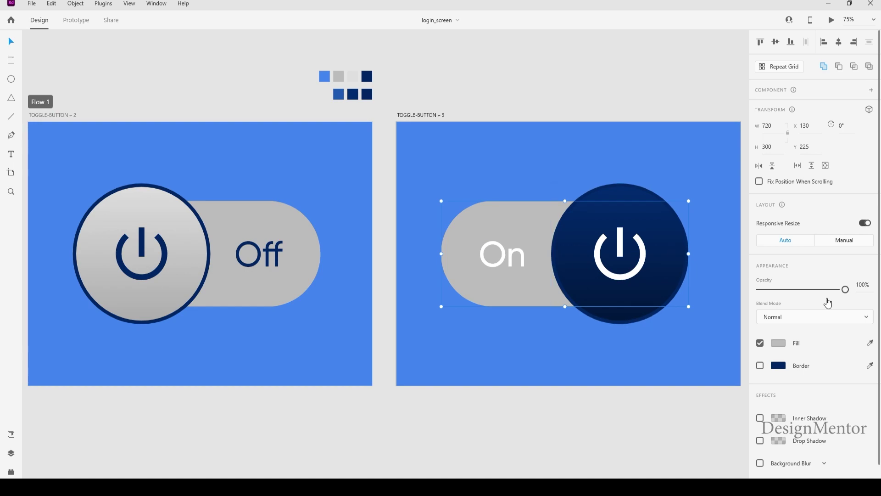
click(871, 343)
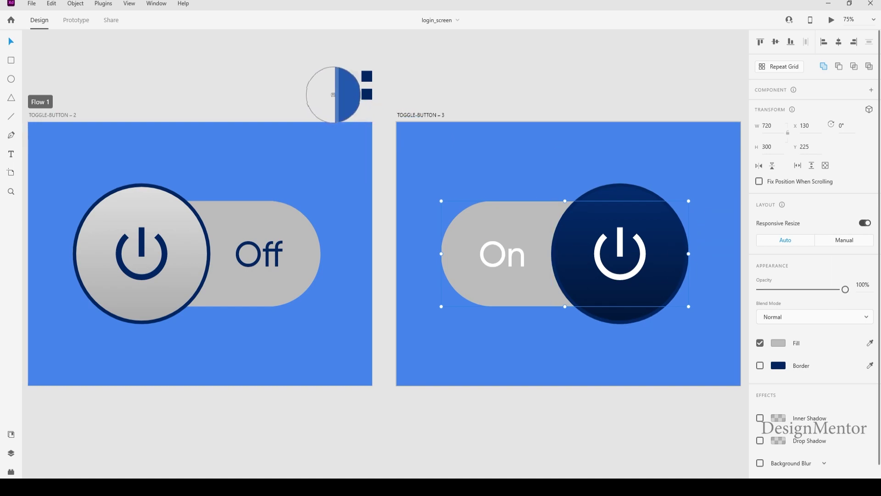
click(338, 94)
key(Escape)
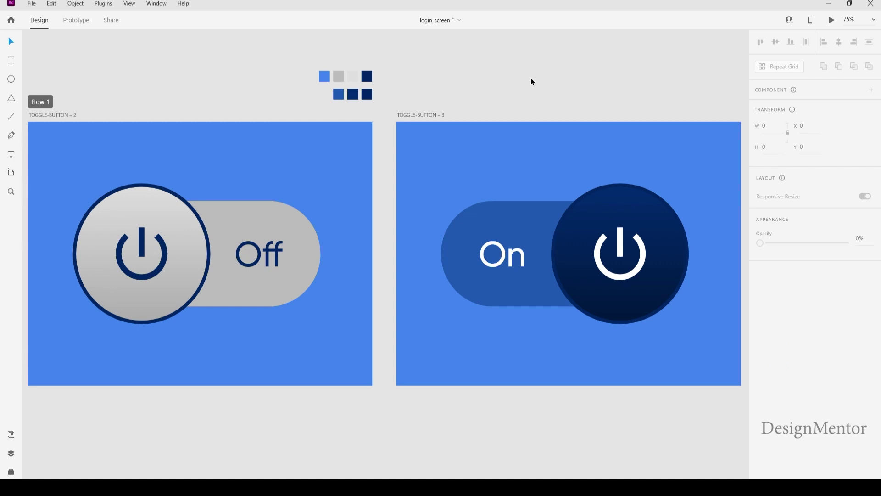
key(ctrl+s)
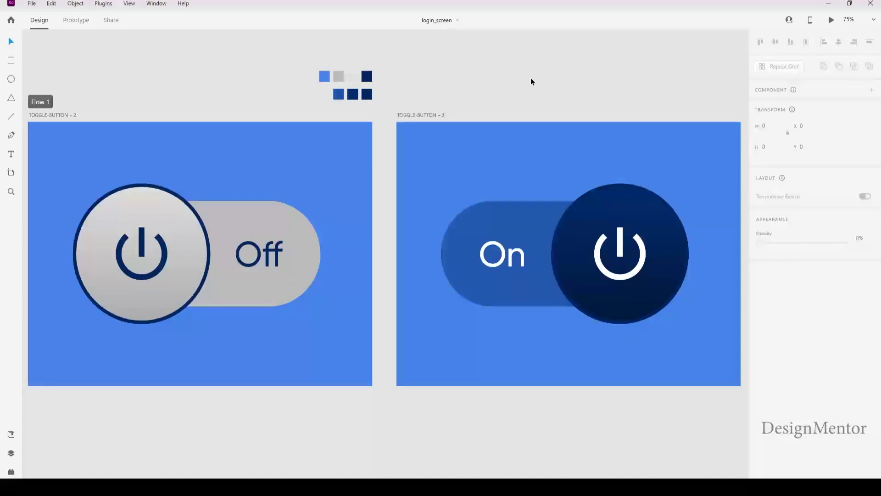
Preview the prototype maximized from TOGGLE-BUTTON – 2 and repeatedly switch the toggle on and off to check the blue on state.
click(58, 119)
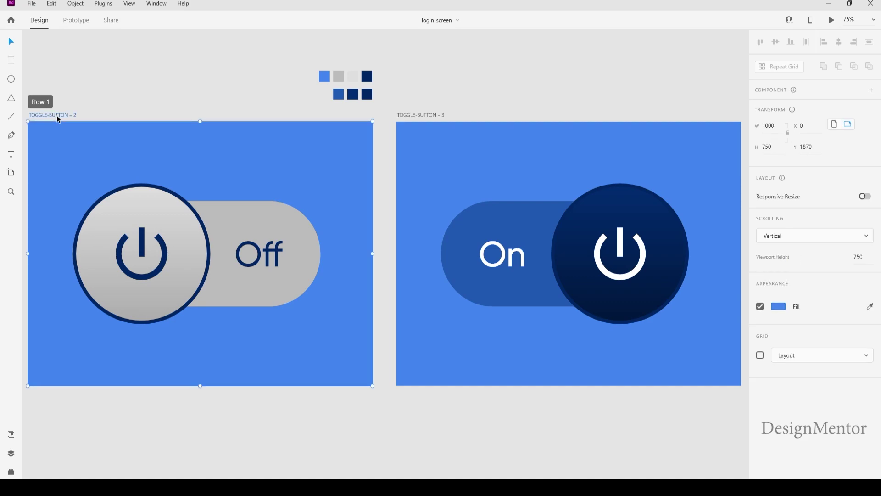
click(831, 21)
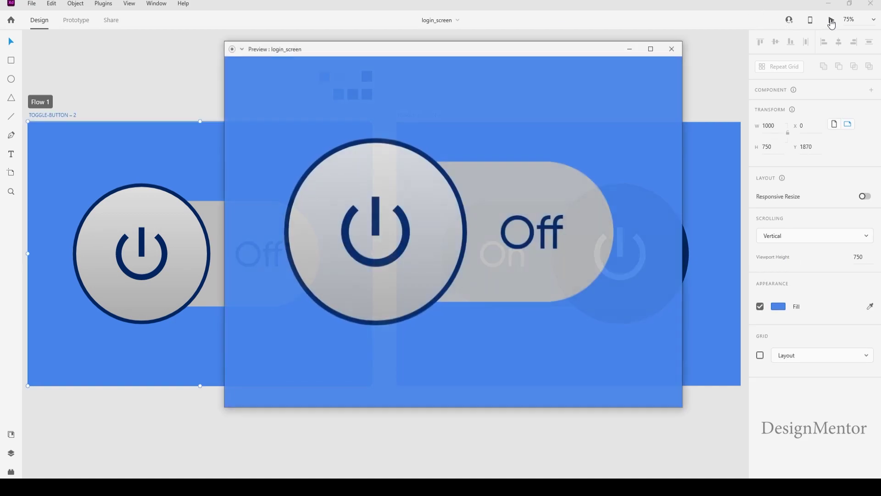
click(650, 49)
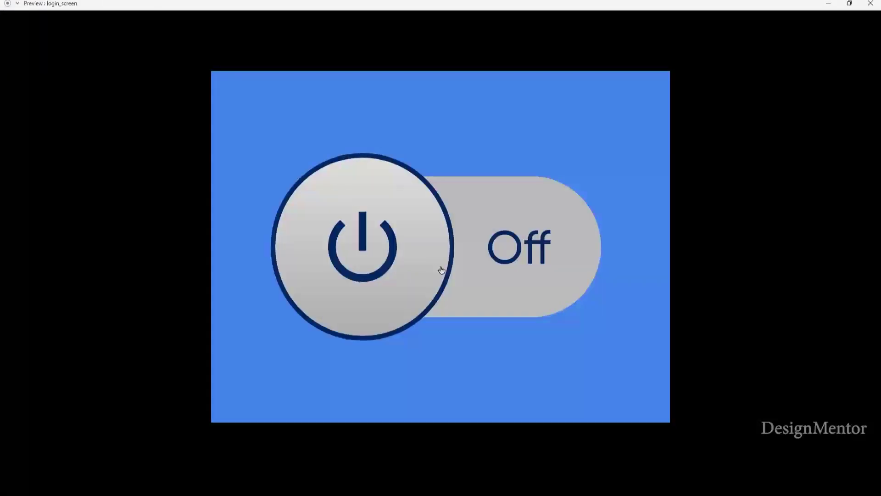
click(417, 252)
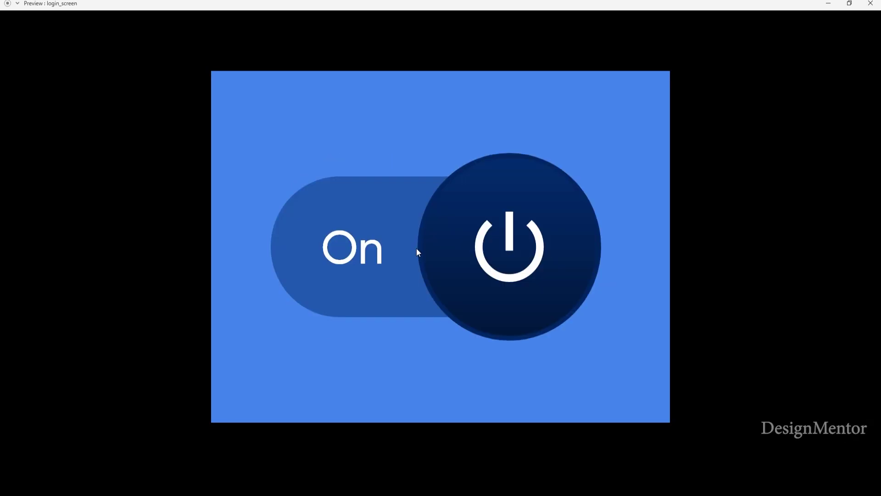
click(454, 251)
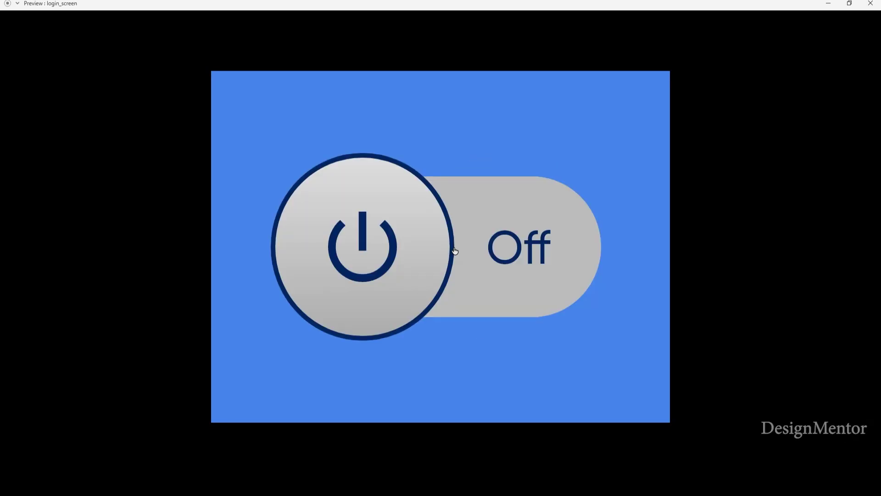
click(411, 257)
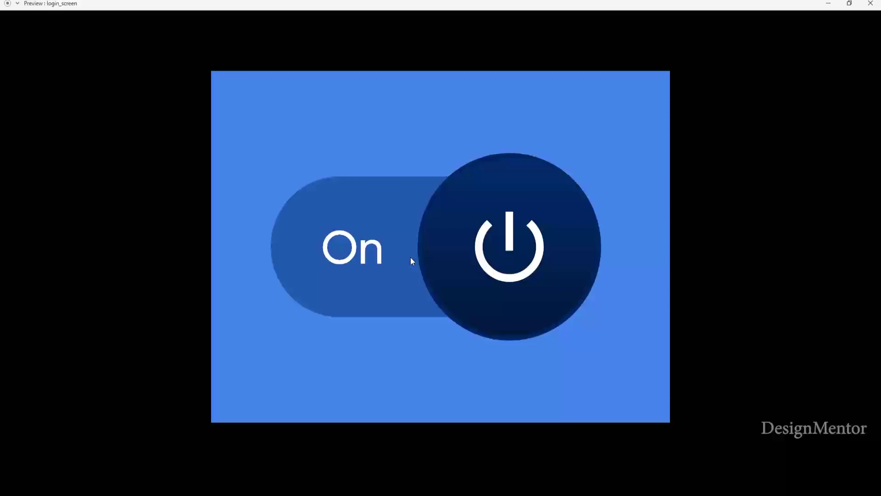
click(516, 272)
click(368, 304)
click(541, 296)
click(378, 309)
click(506, 307)
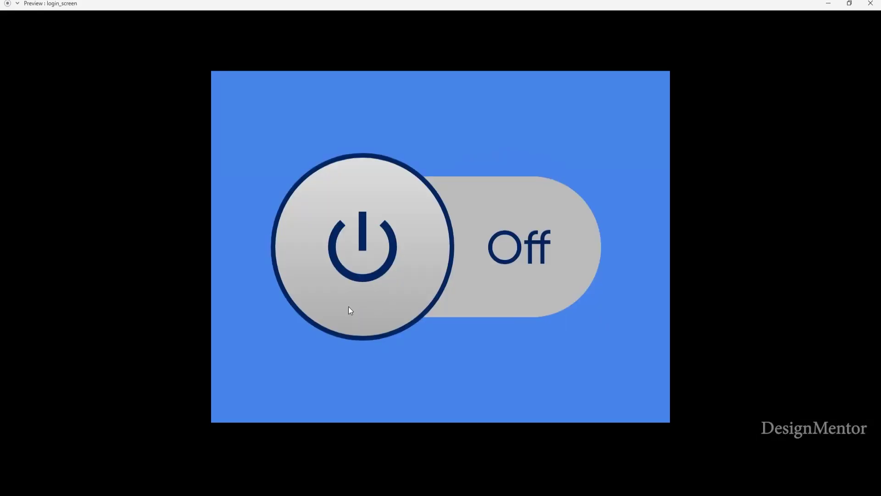
click(351, 309)
click(494, 304)
click(361, 306)
click(526, 306)
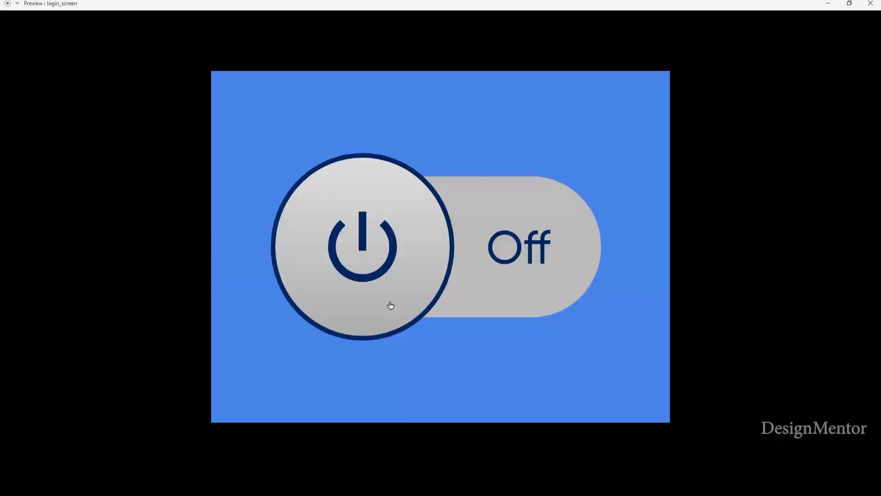